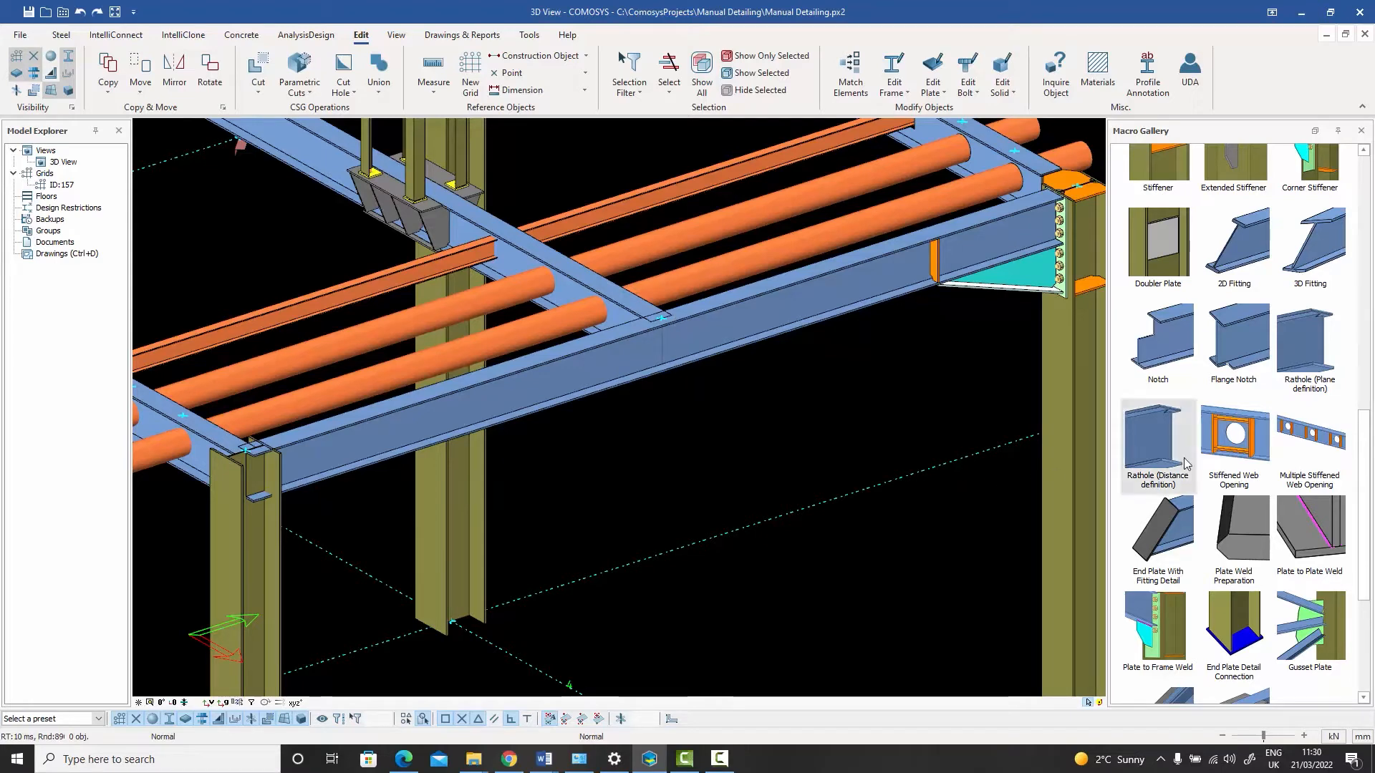
# - Place a Stiffened Web Opening at a point on the web of the front beam between the two columns
pyautogui.moveTo(1239, 435)
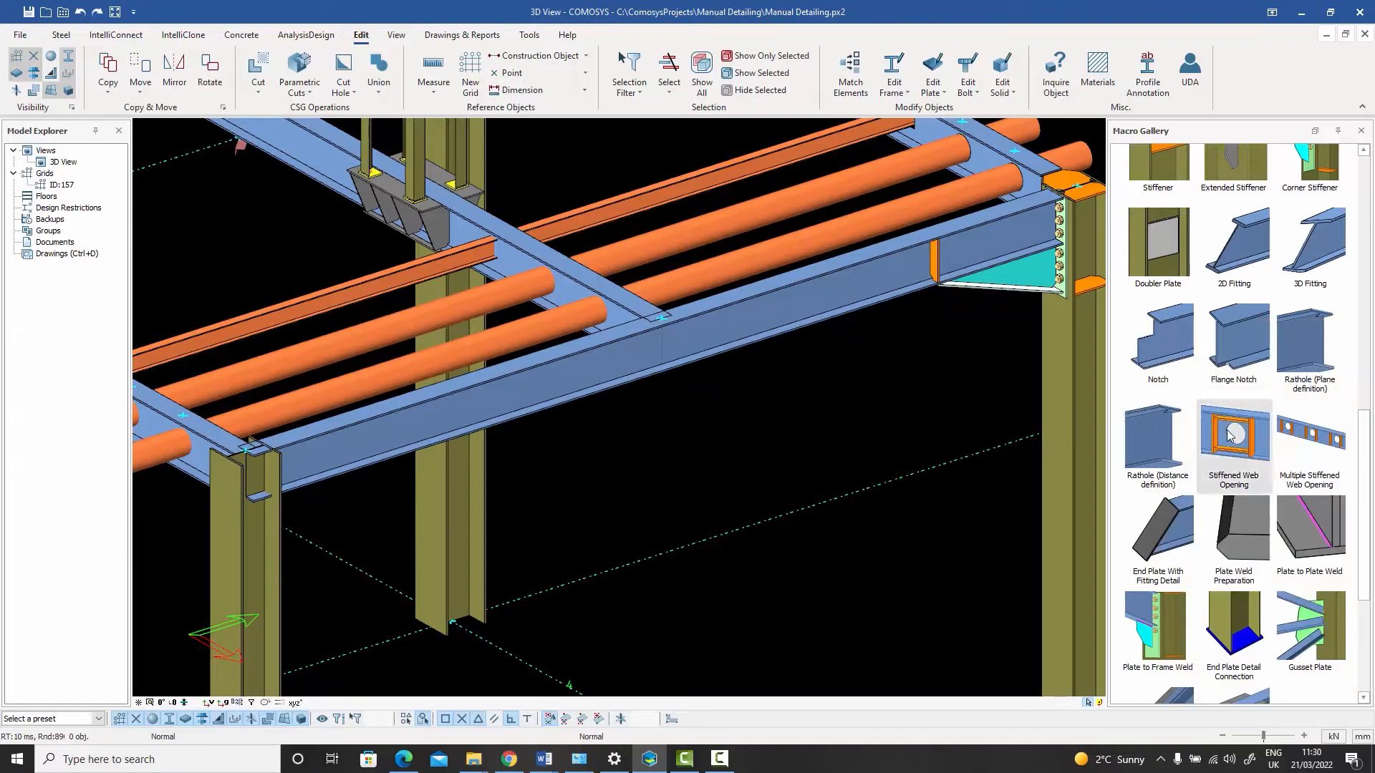
pyautogui.click(1155, 437)
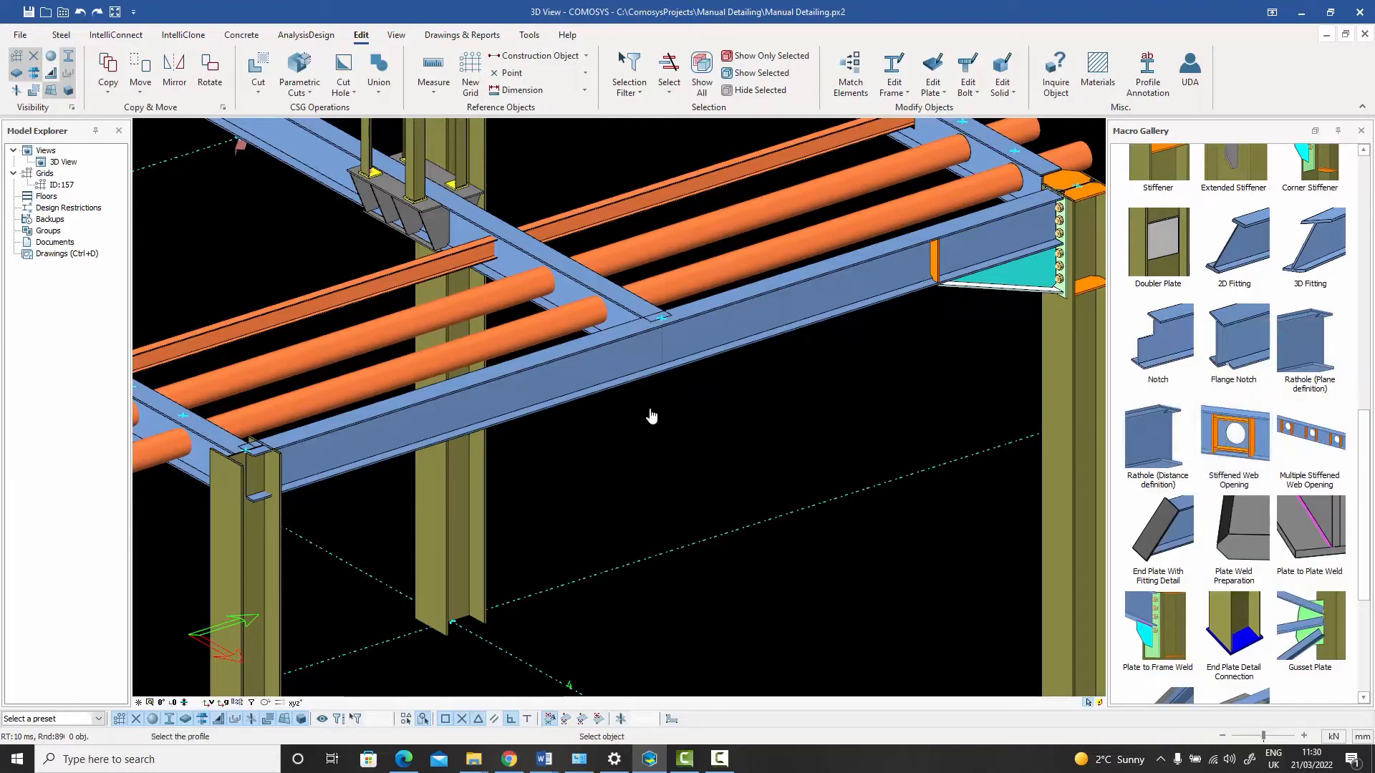
pyautogui.click(586, 398)
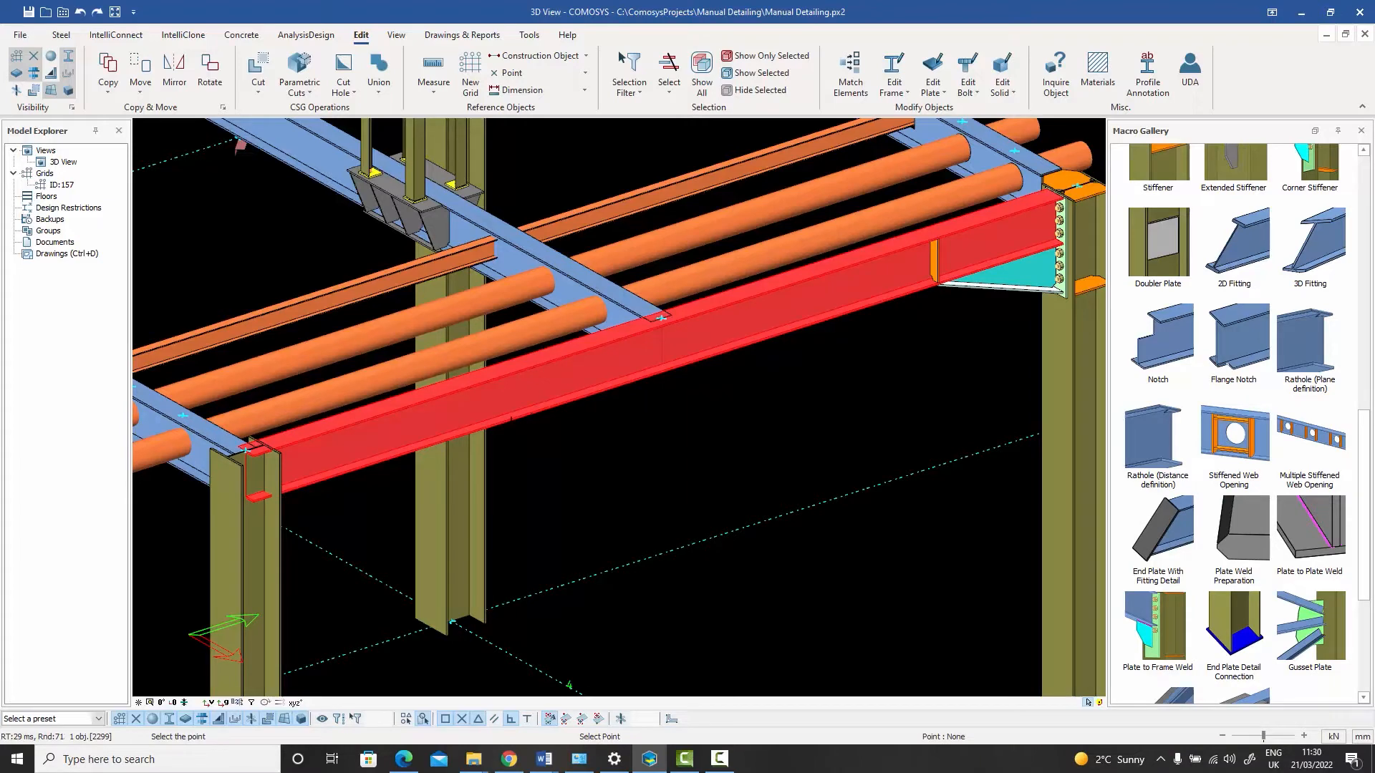
pyautogui.click(542, 363)
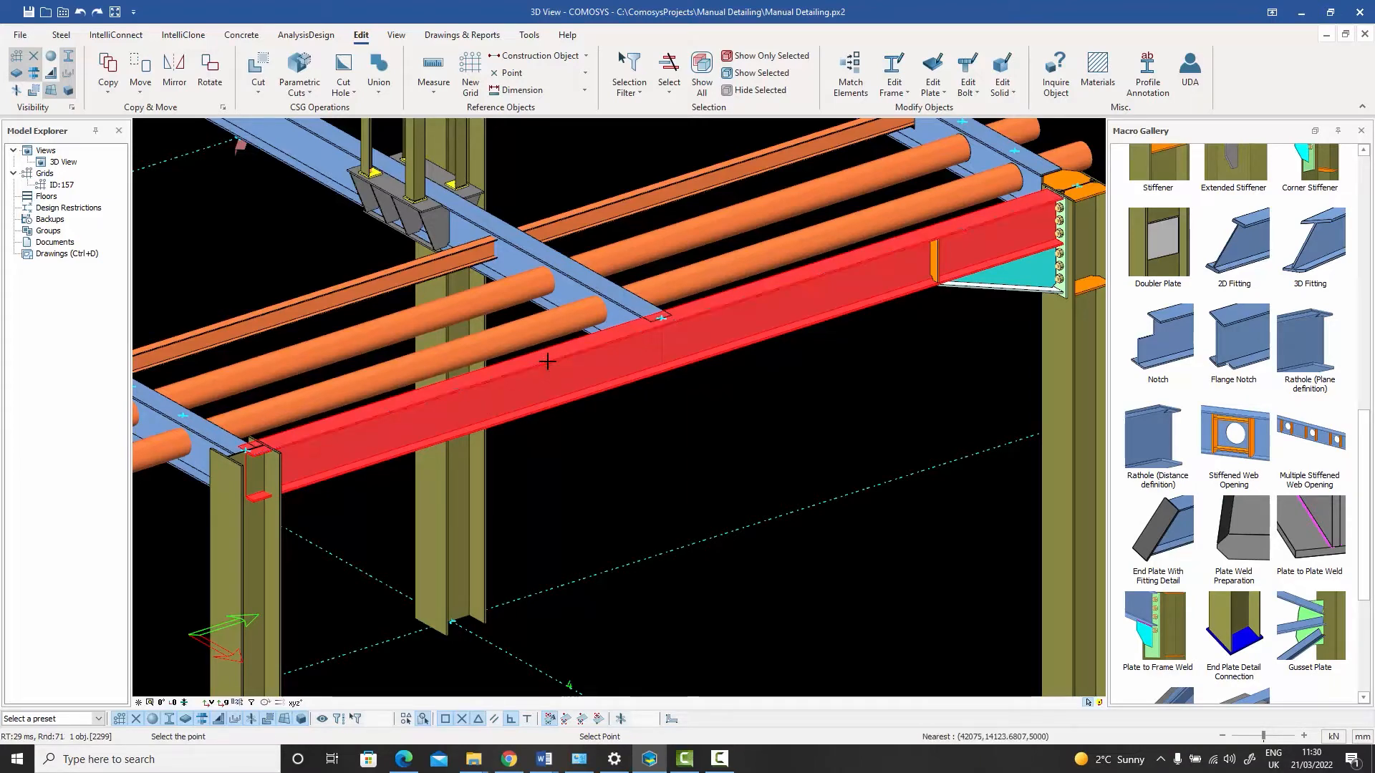
pyautogui.scroll(5, 541, 396)
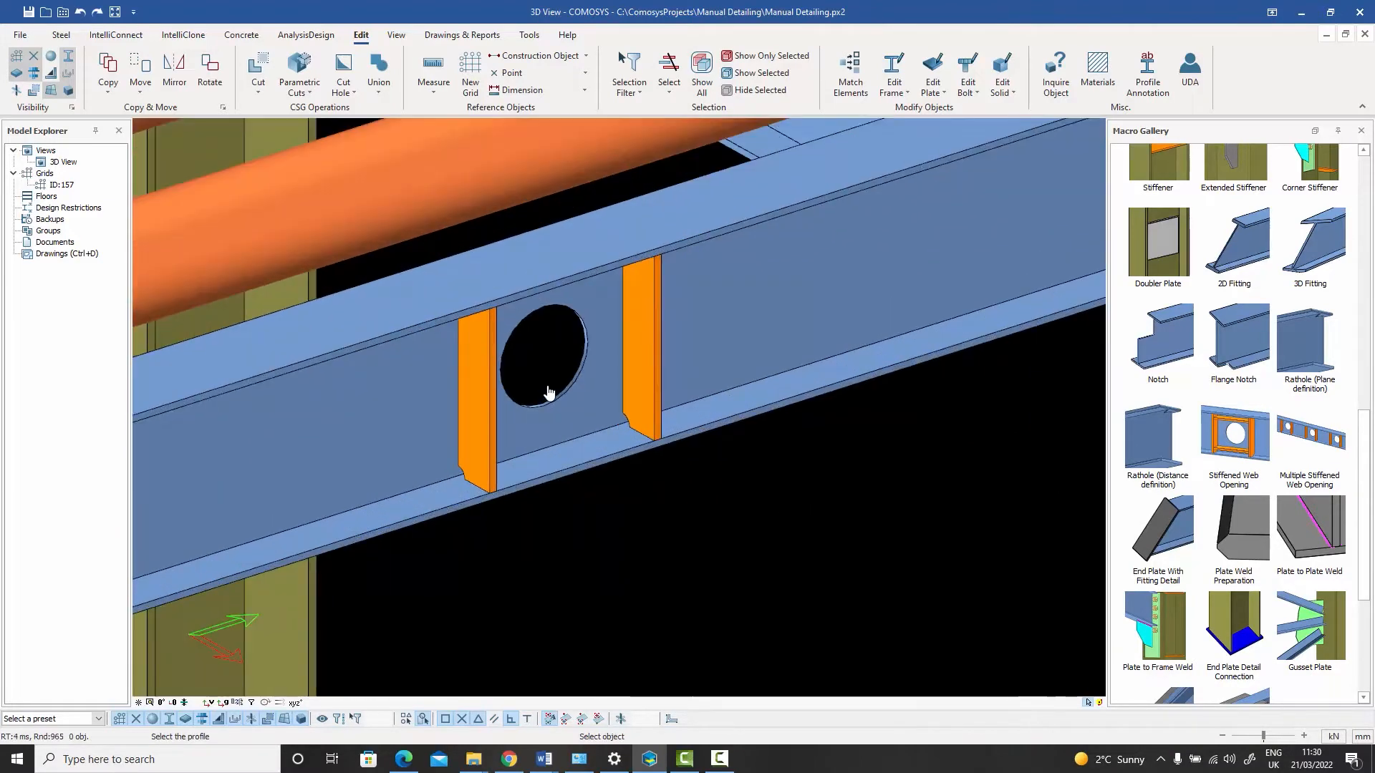
pyautogui.press('Escape')
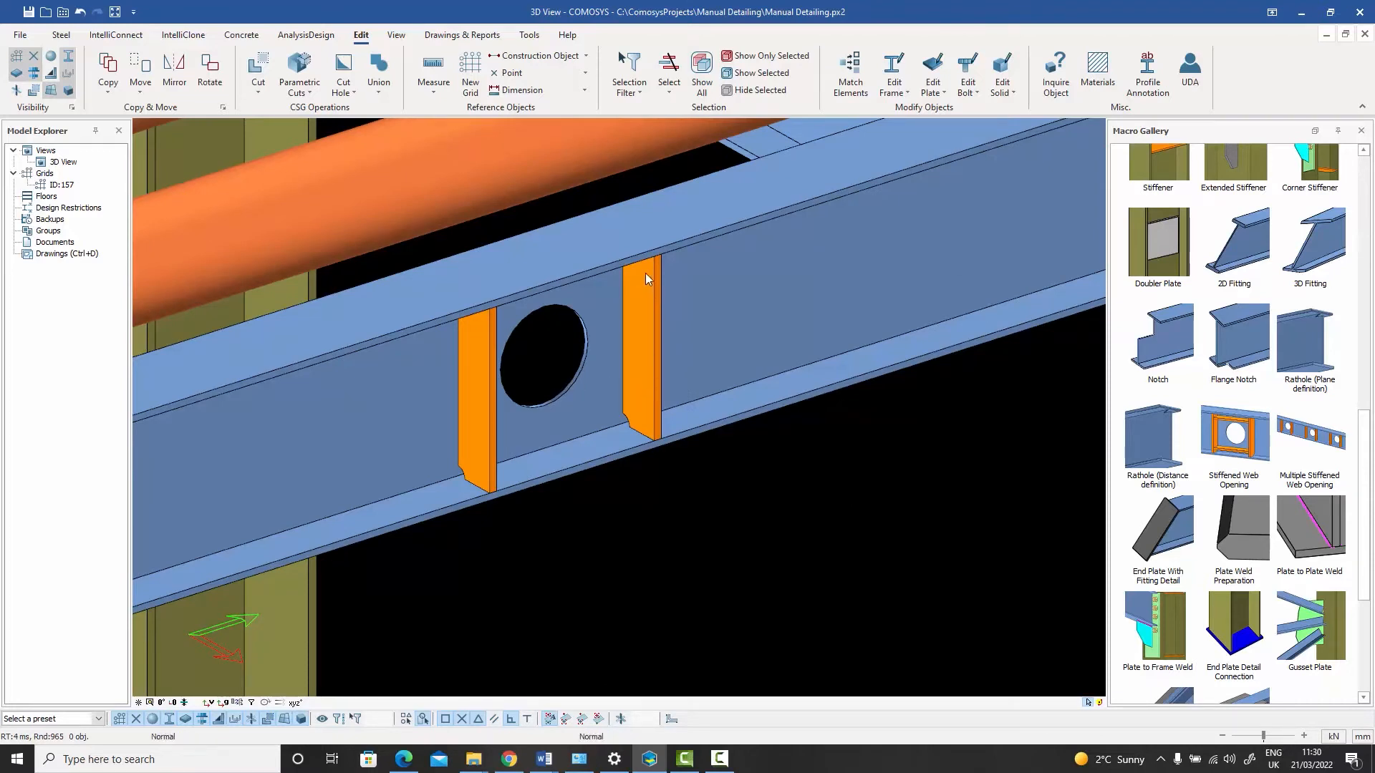
# - Open the web opening's properties and try a rectangular and then a hexagonal hole shape
pyautogui.click(492, 391)
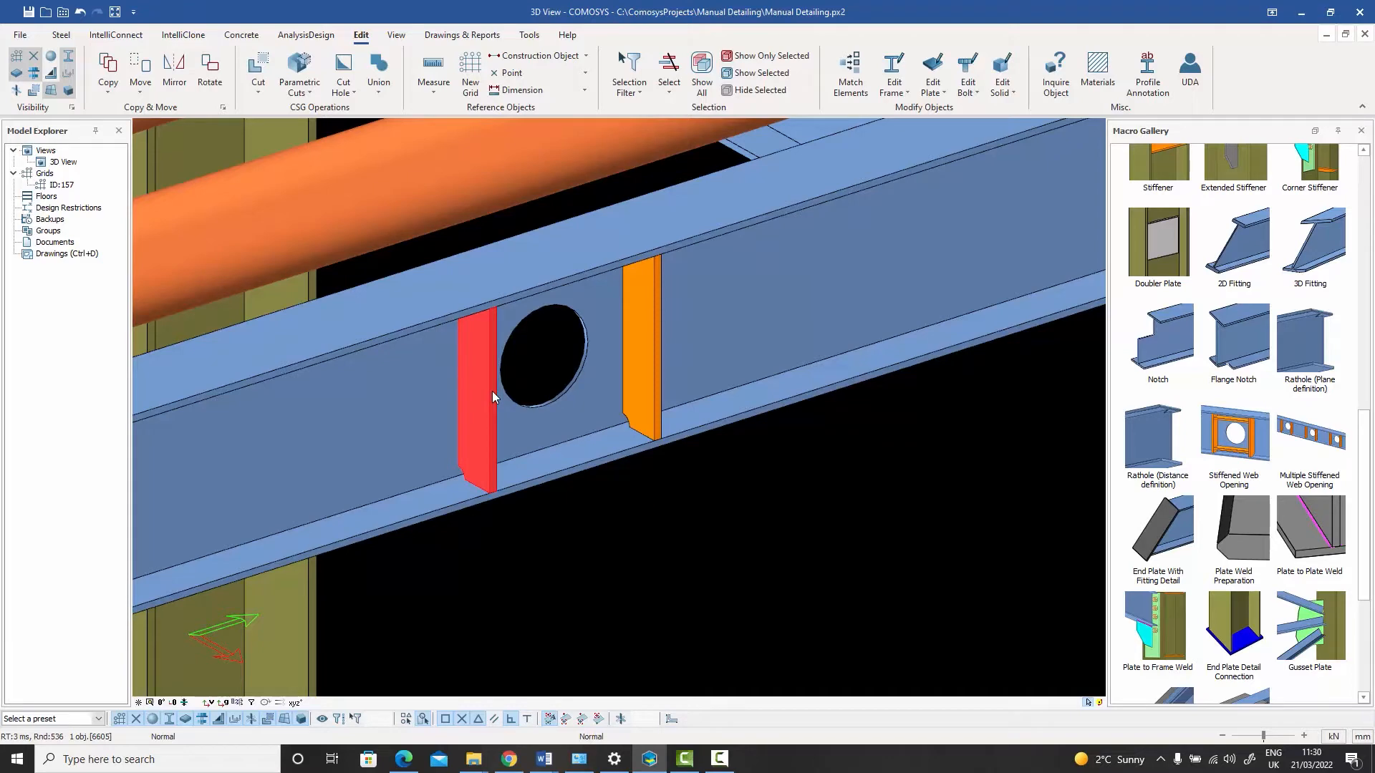
pyautogui.click(492, 391)
pyautogui.doubleClick(492, 391)
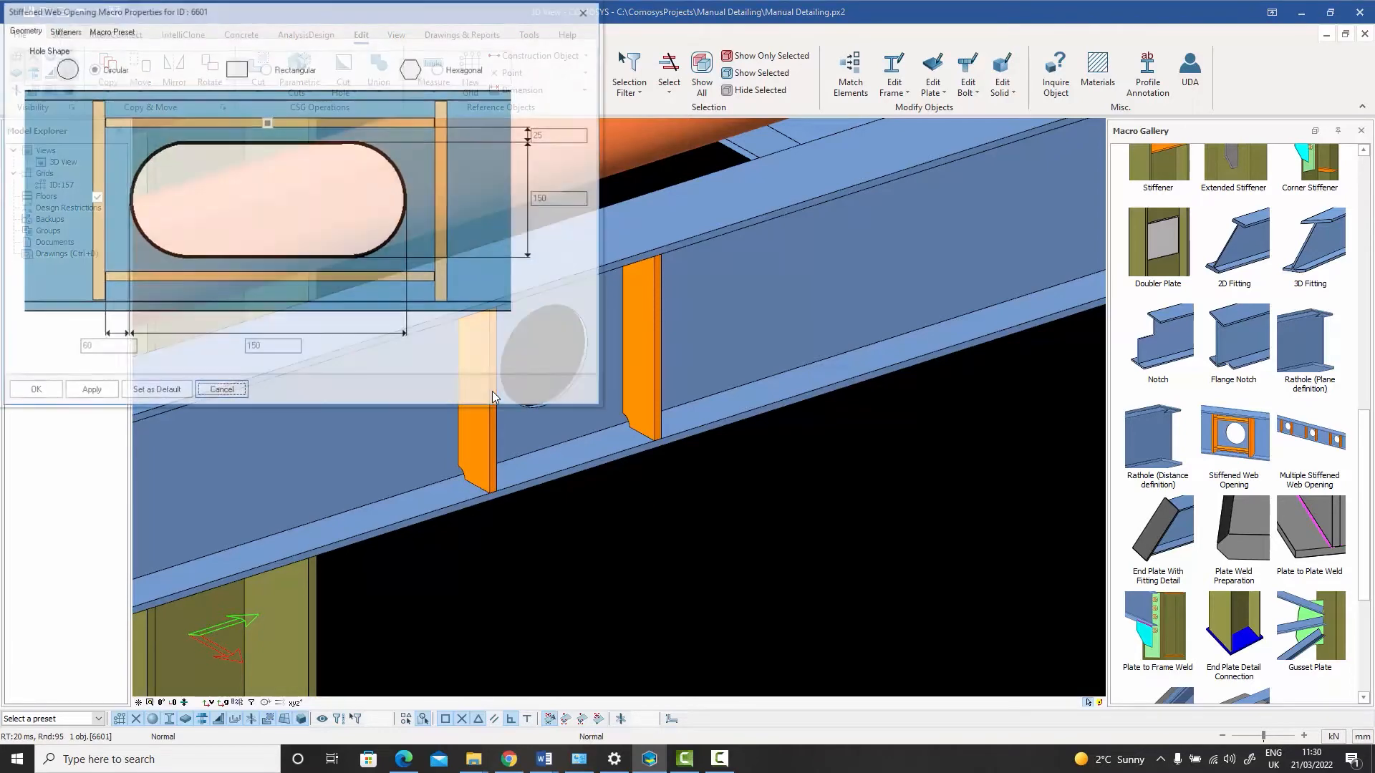
pyautogui.moveTo(372, 17); pyautogui.dragTo(1083, 71)
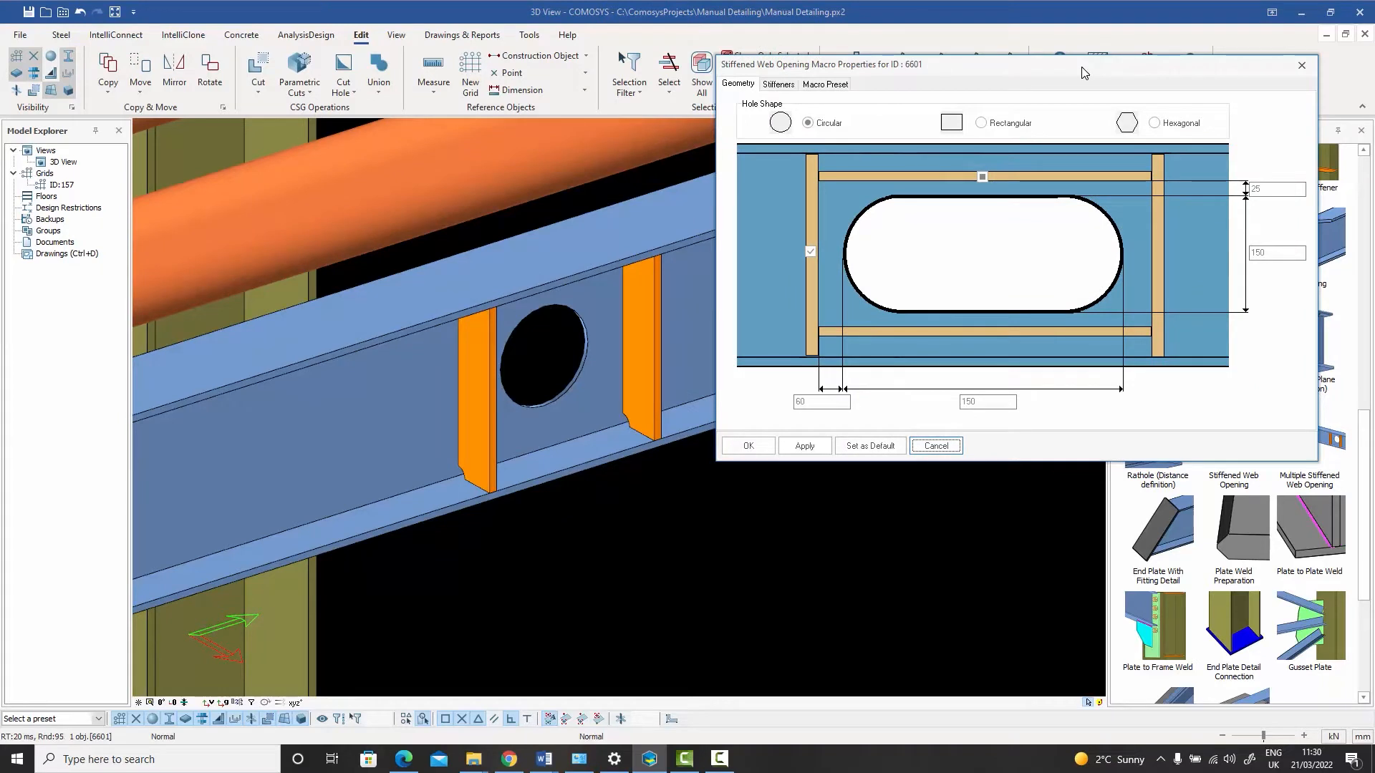
pyautogui.moveTo(1014, 73); pyautogui.dragTo(1036, 70)
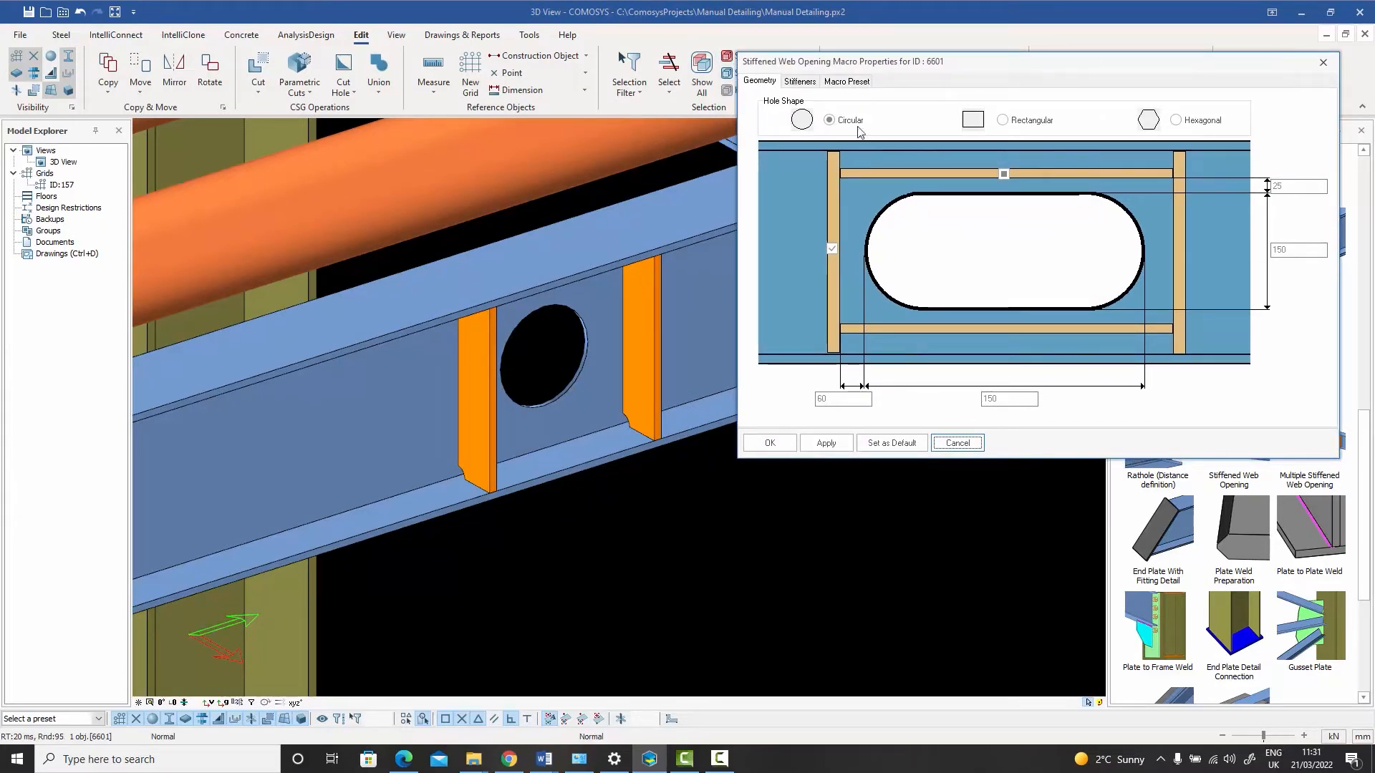
pyautogui.click(1003, 120)
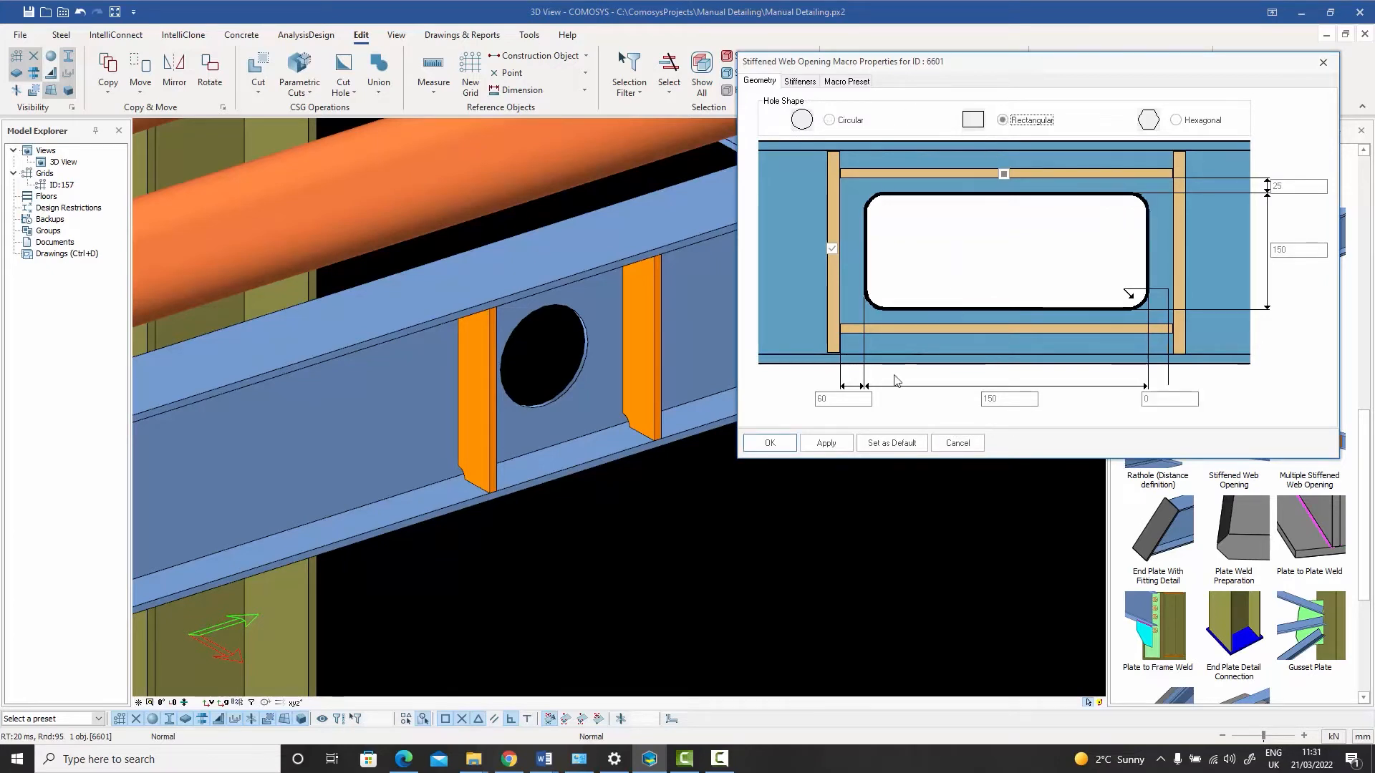
pyautogui.click(827, 444)
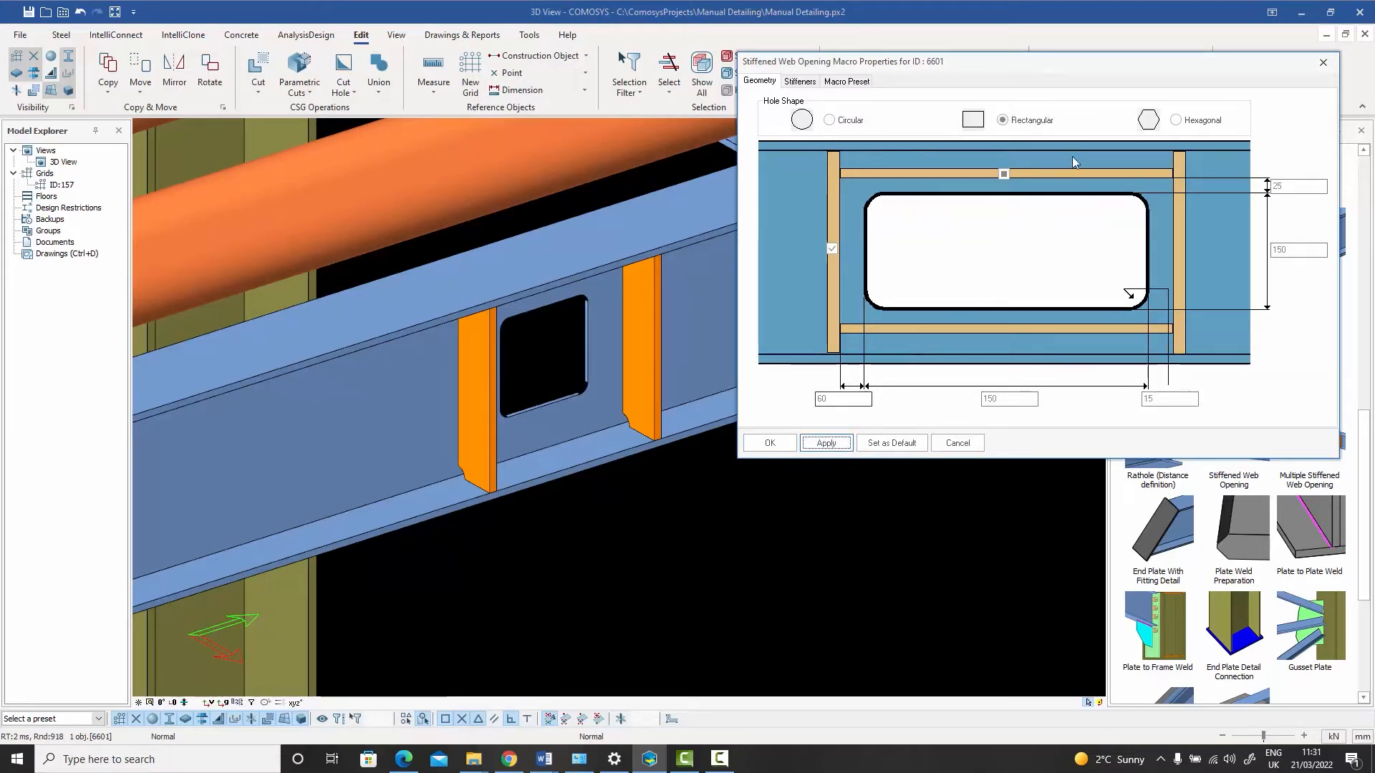
pyautogui.click(1176, 120)
pyautogui.click(831, 444)
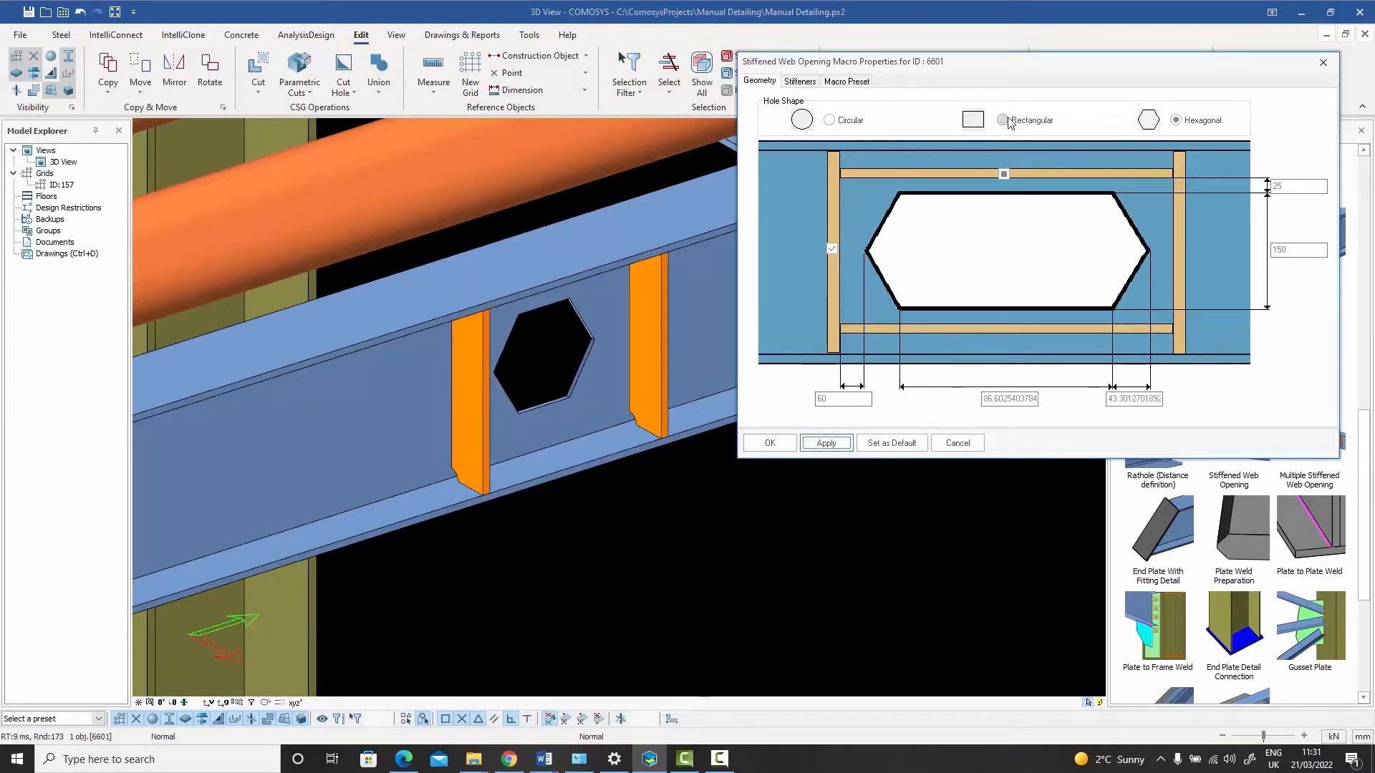
# - Return the hole shape to circular and apply horizontal stiffeners above and below the opening
pyautogui.click(830, 121)
pyautogui.click(825, 443)
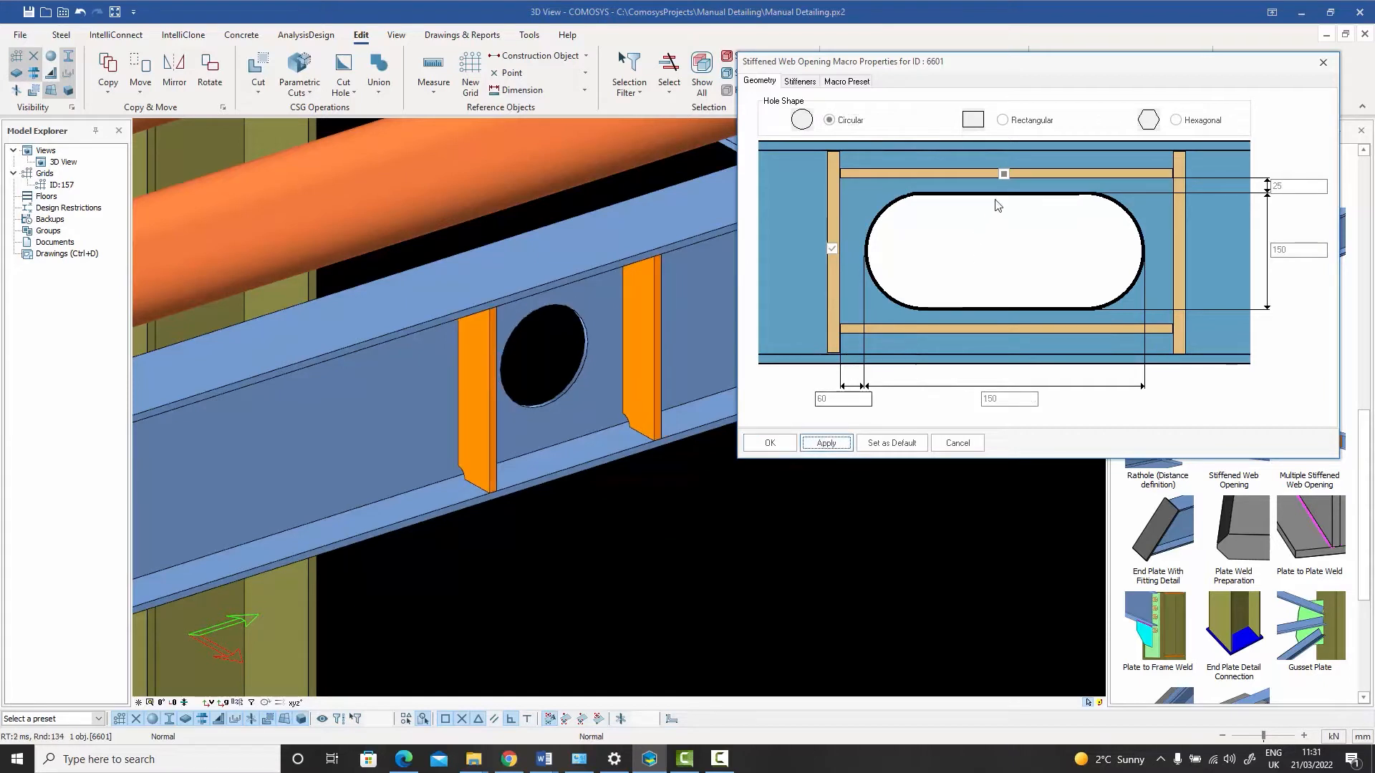
pyautogui.click(1005, 174)
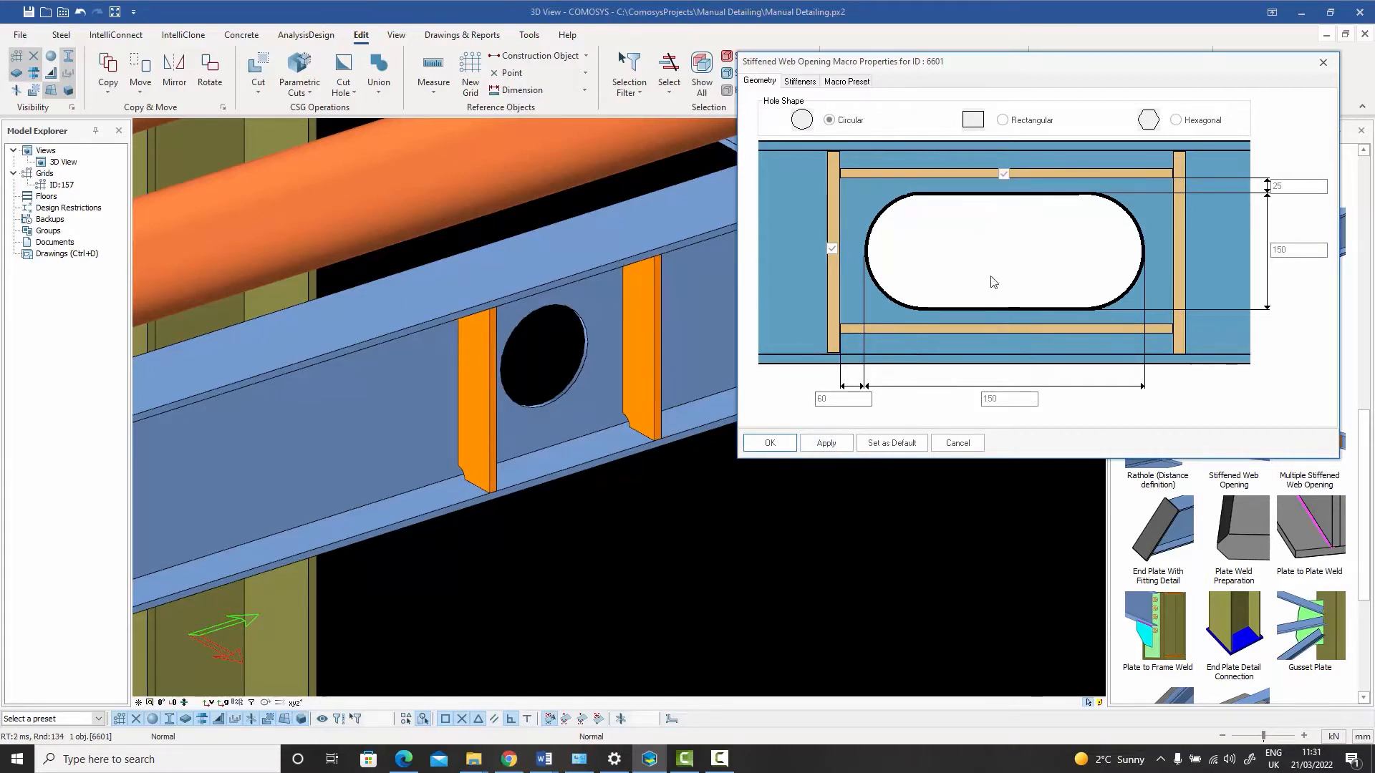
pyautogui.click(826, 443)
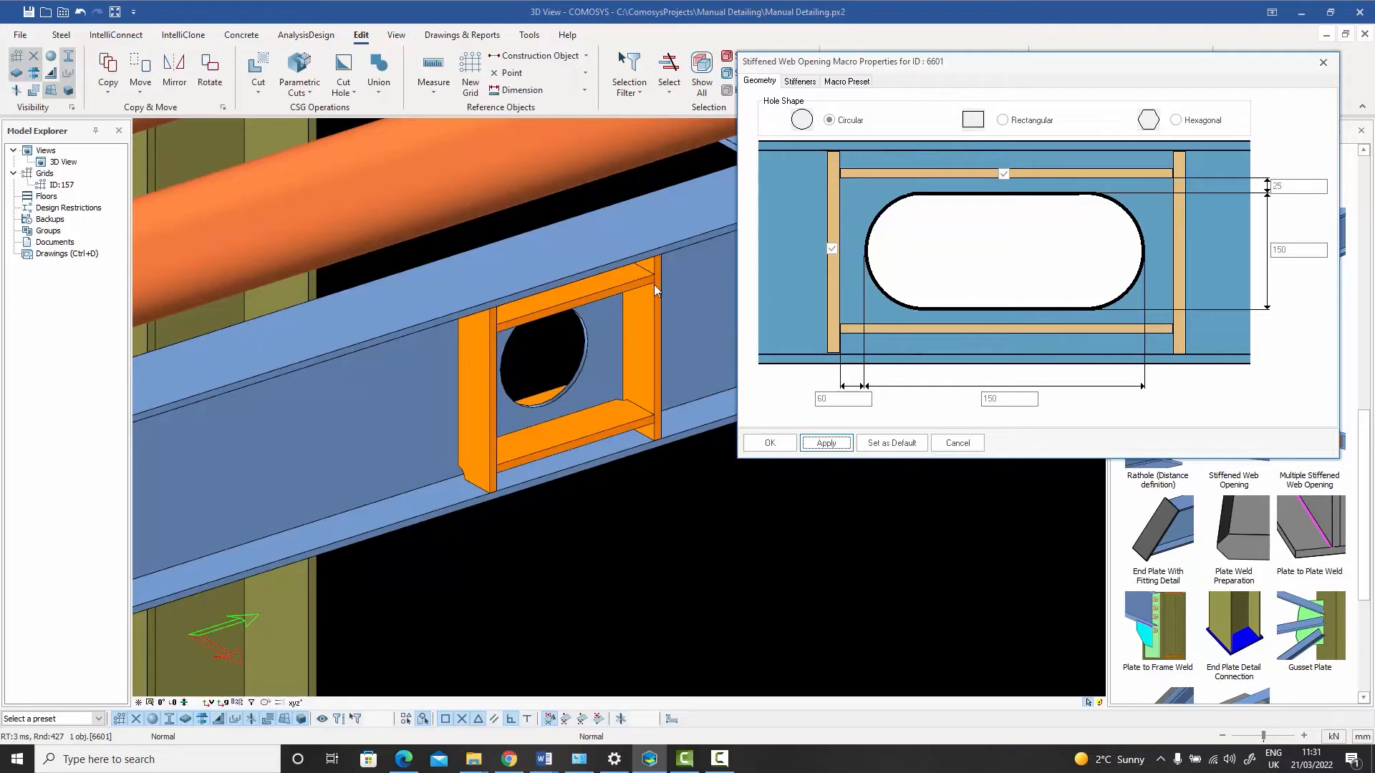
# - Review the opening's stiffener and macro preset settings, and close its properties without keeping the changes
pyautogui.click(801, 82)
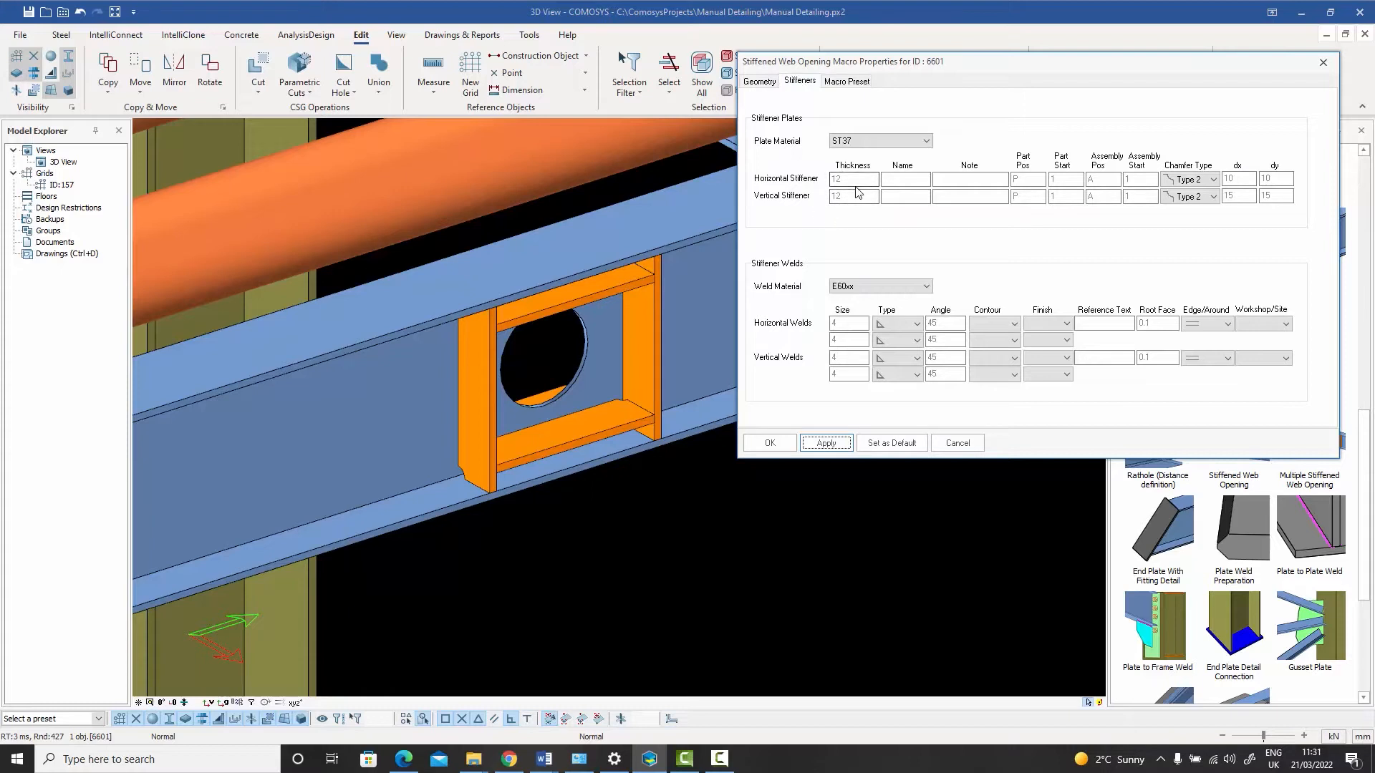
pyautogui.click(847, 82)
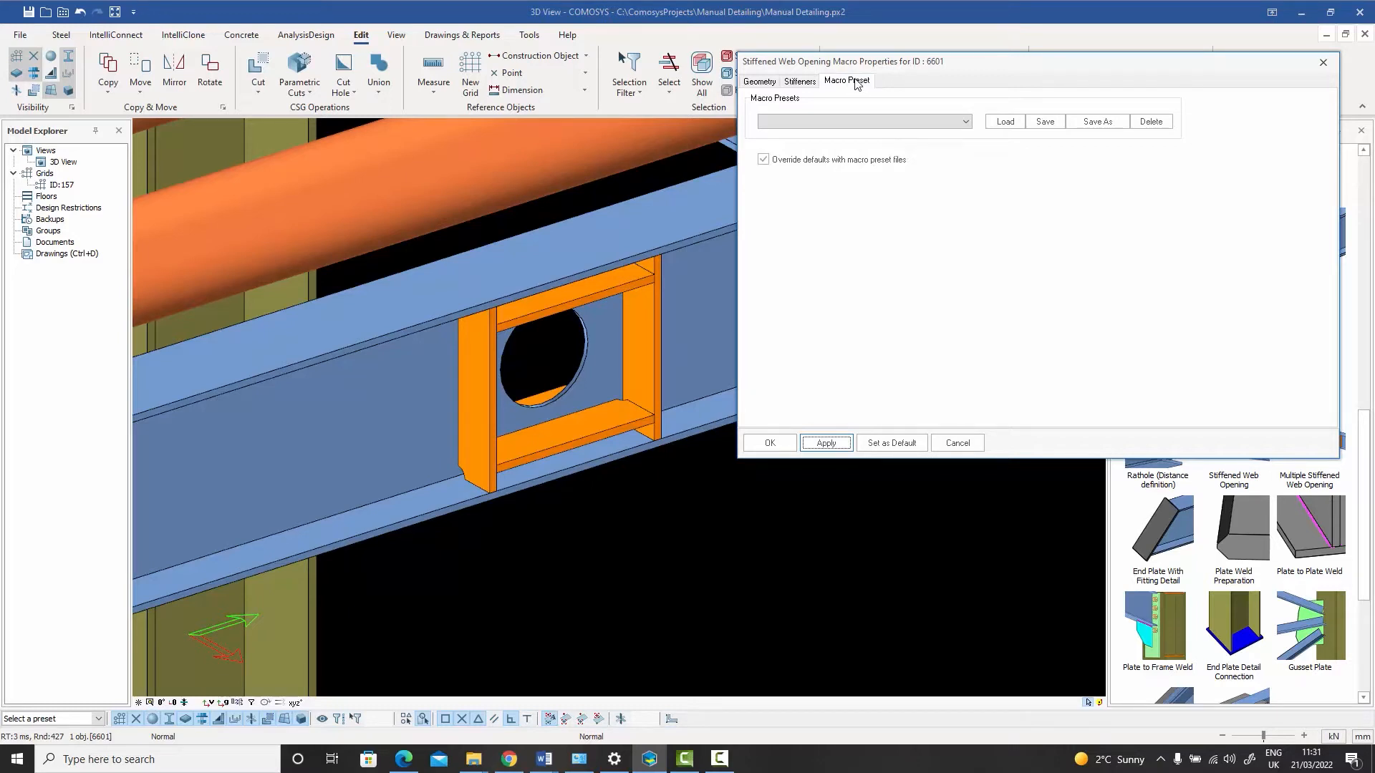
pyautogui.click(760, 82)
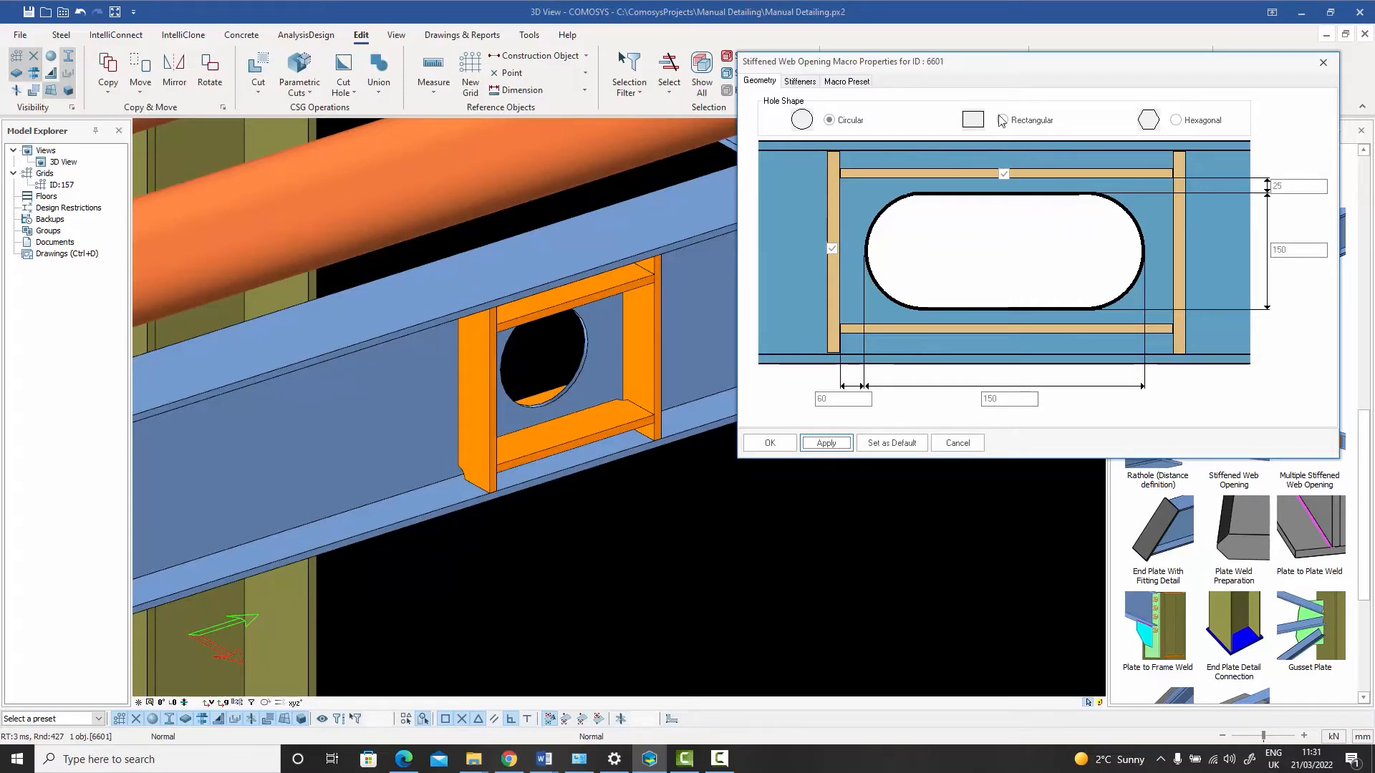
pyautogui.click(1323, 65)
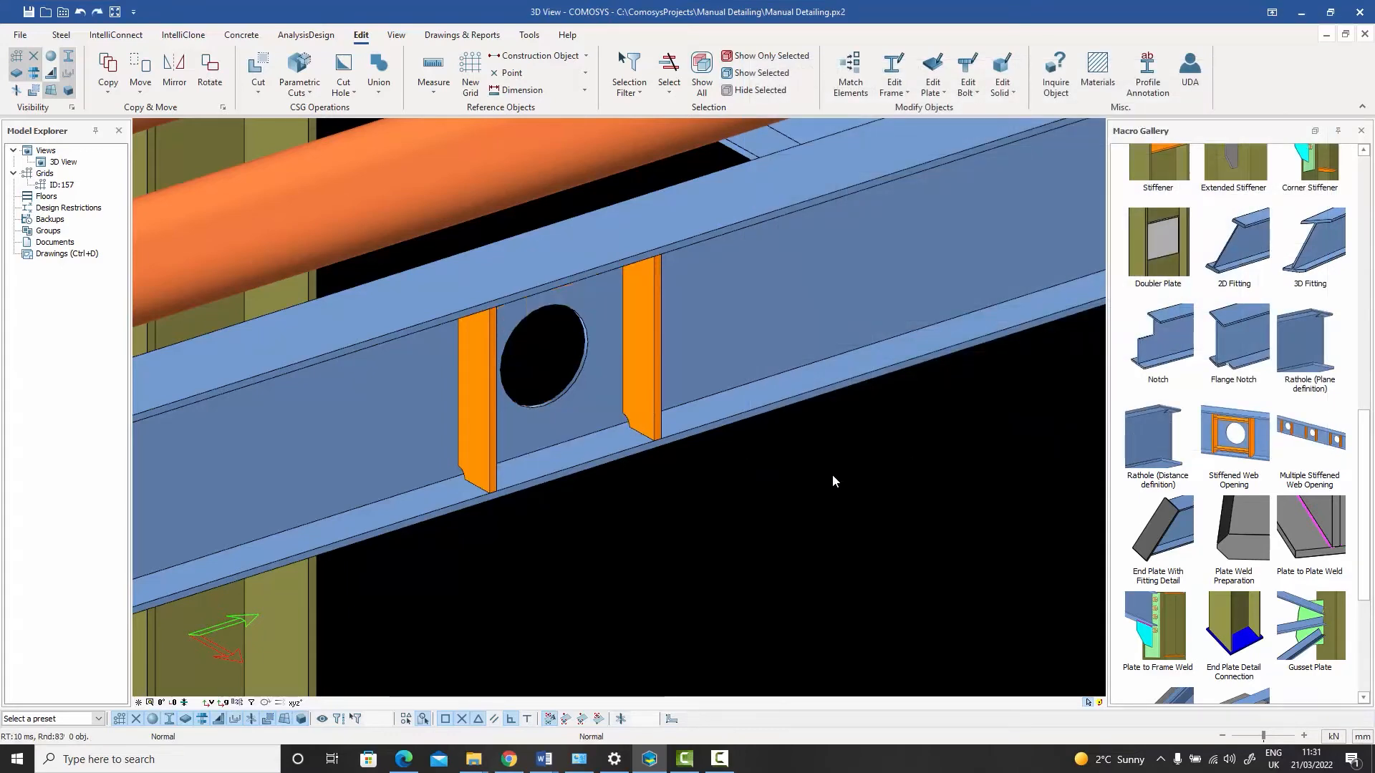
# - Replace the single opening with a Multiple Stiffened Web Opening along the same front beam
pyautogui.scroll(-10, 824, 464)
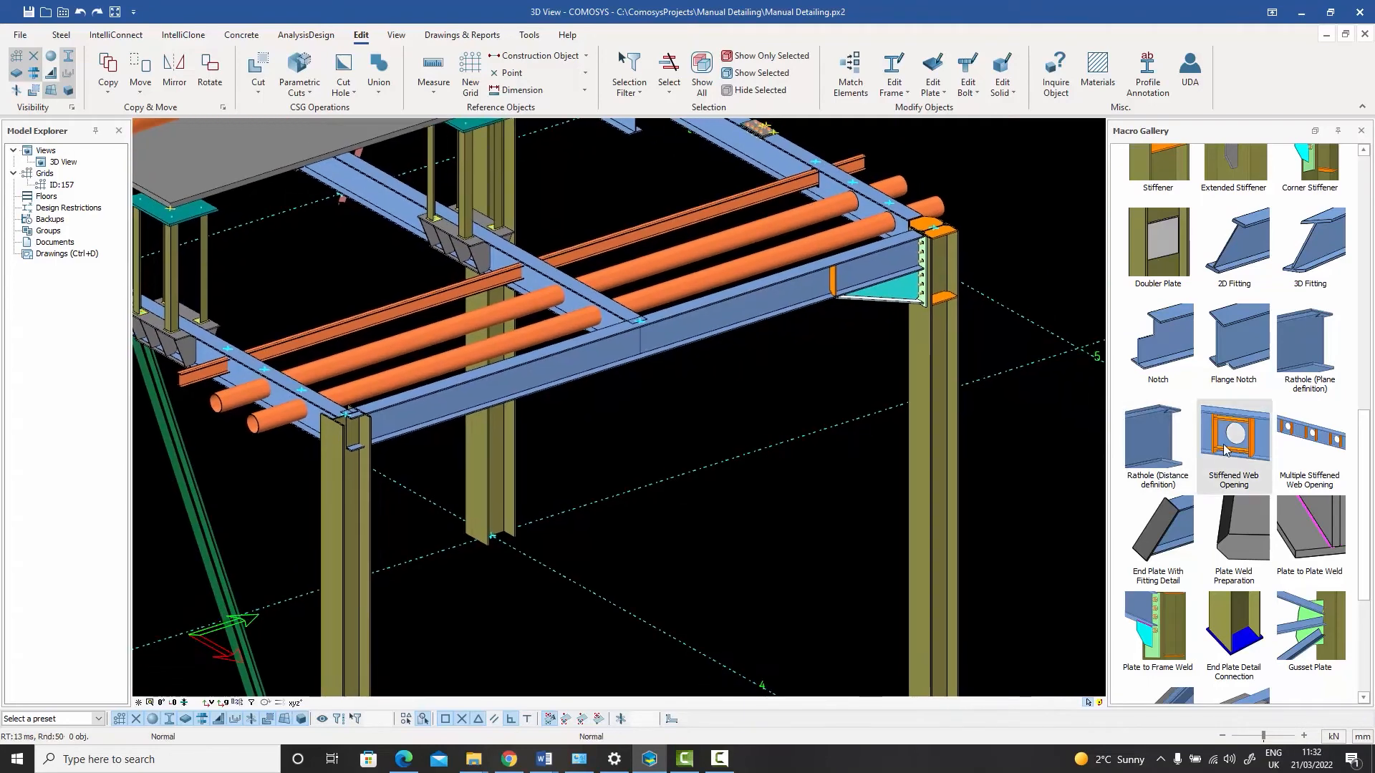
pyautogui.moveTo(1322, 438)
pyautogui.click(1312, 438)
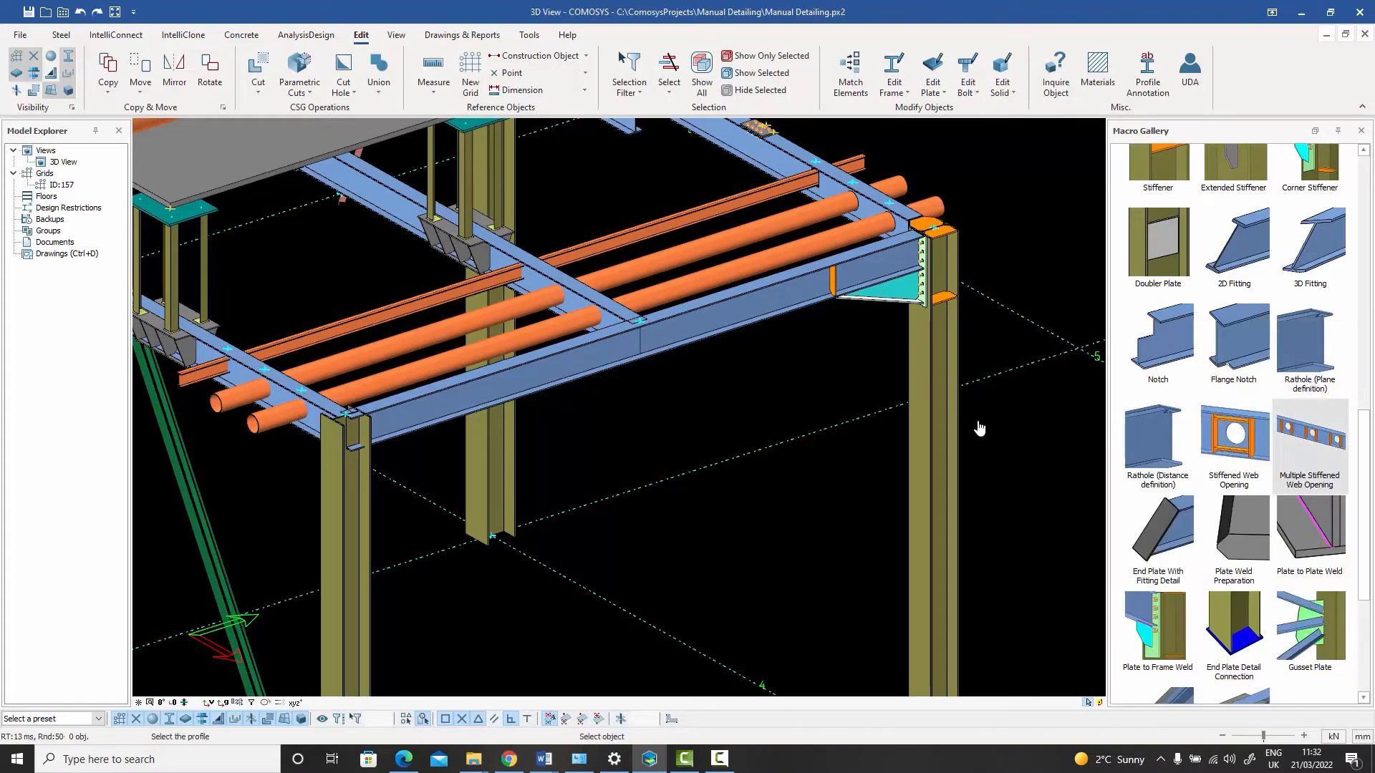
pyautogui.click(585, 383)
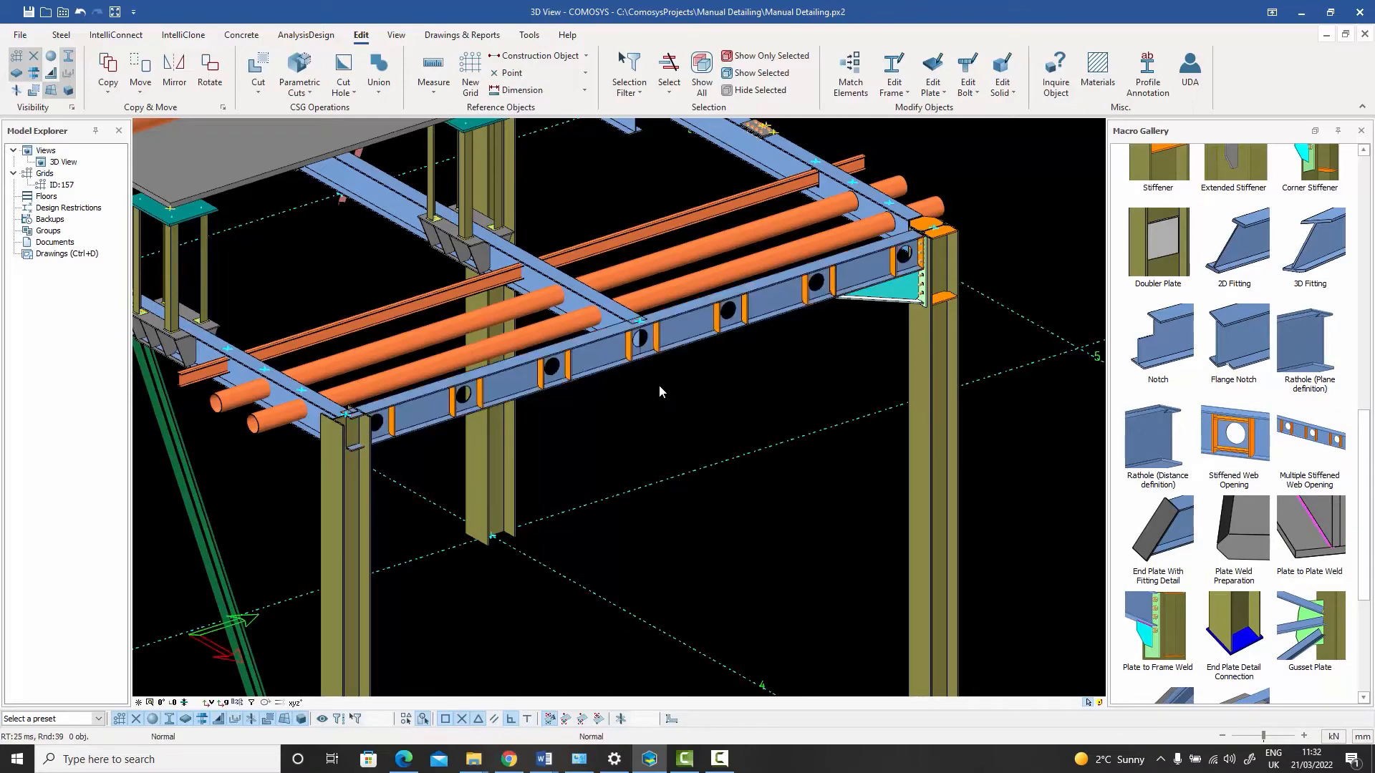
# - Open the properties of the multiple web openings on the front beam and show their placement settings
pyautogui.scroll(5, 906, 261)
pyautogui.scroll(-3, 907, 261)
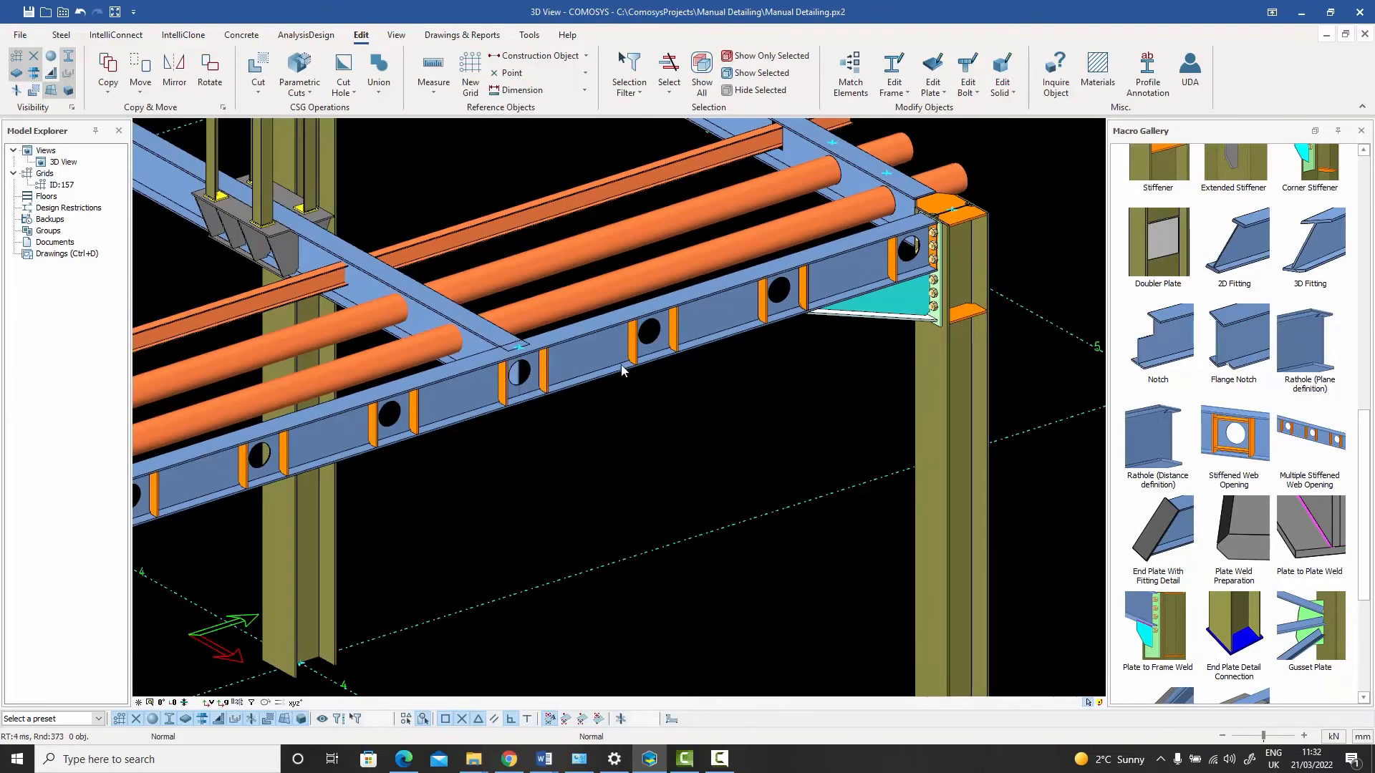
pyautogui.moveTo(339, 463); pyautogui.dragTo(559, 428, button='middle')
pyautogui.scroll(-1, 430, 466)
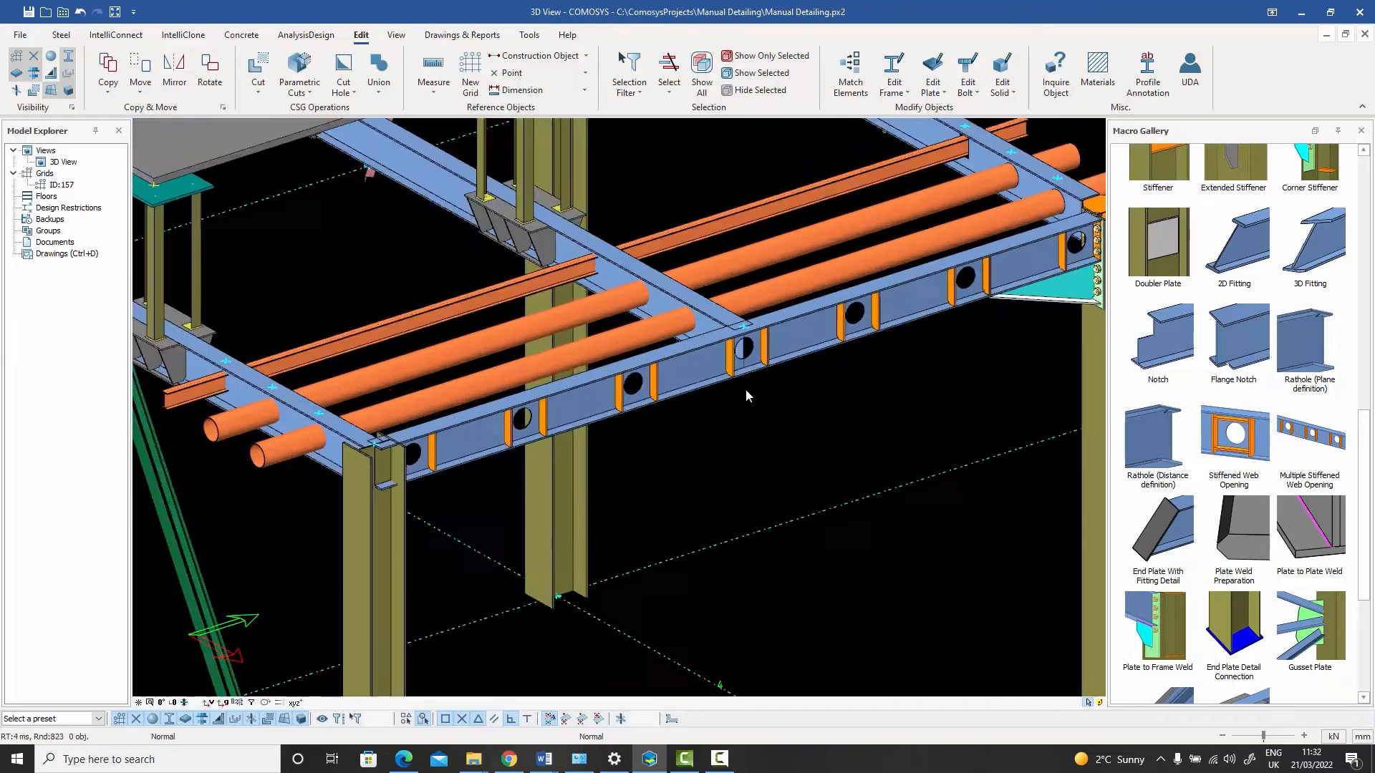
pyautogui.scroll(2, 745, 388)
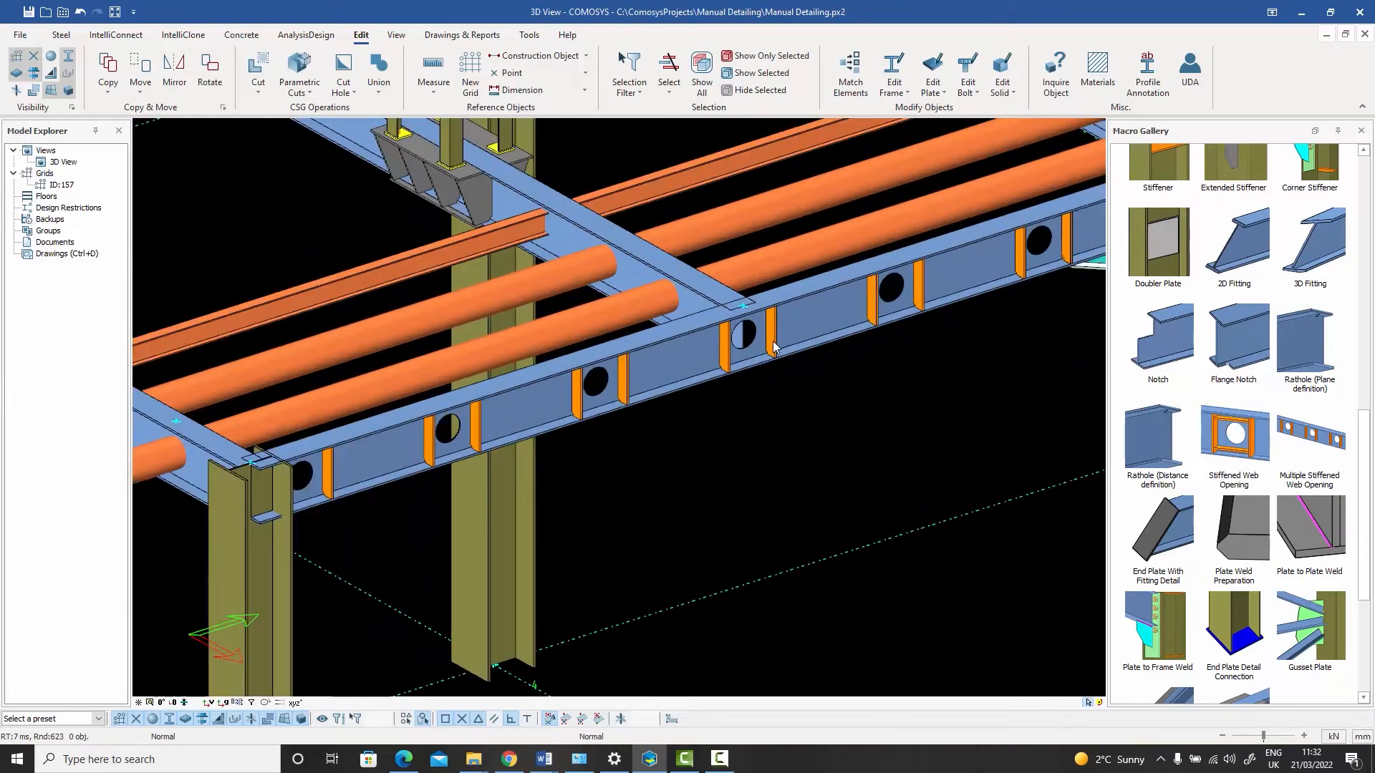
pyautogui.click(773, 346)
pyautogui.doubleClick(774, 347)
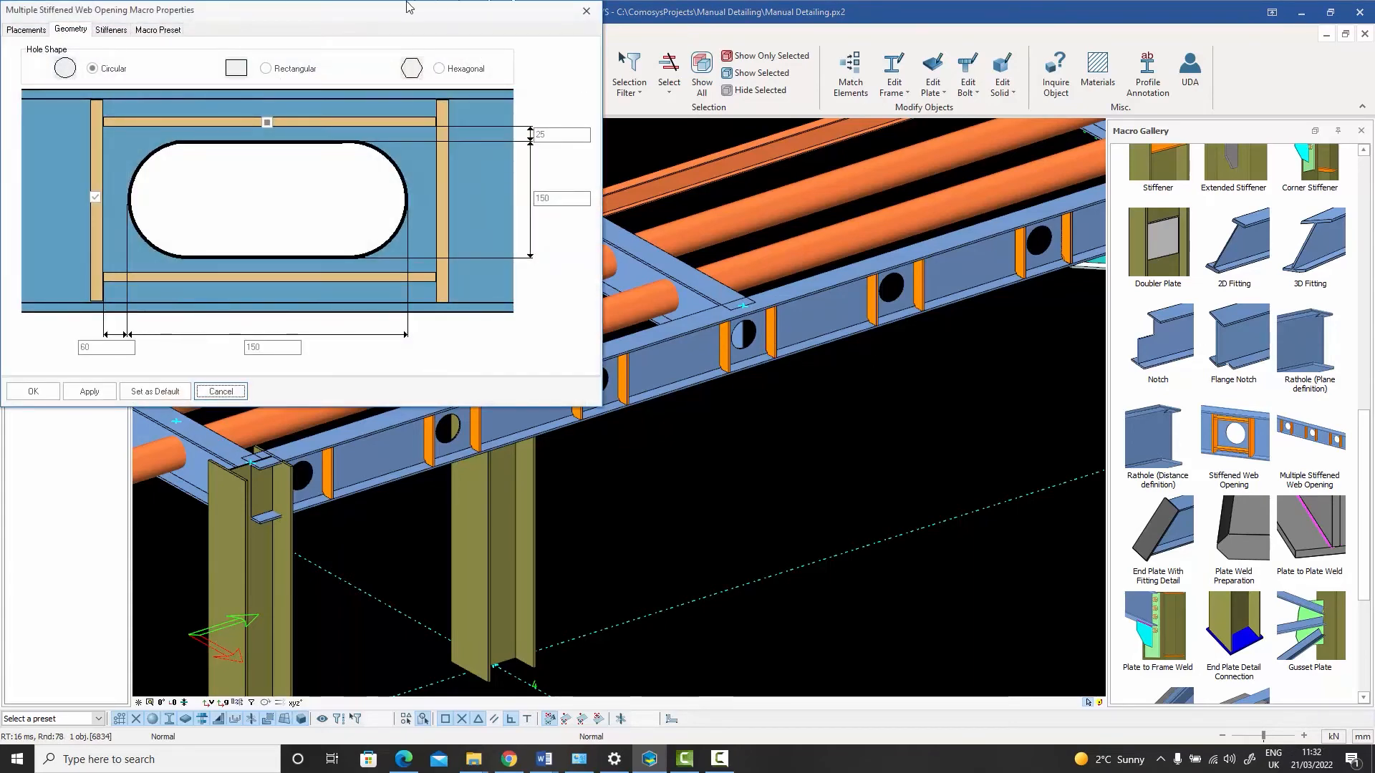
pyautogui.moveTo(366, 13); pyautogui.dragTo(1076, 79)
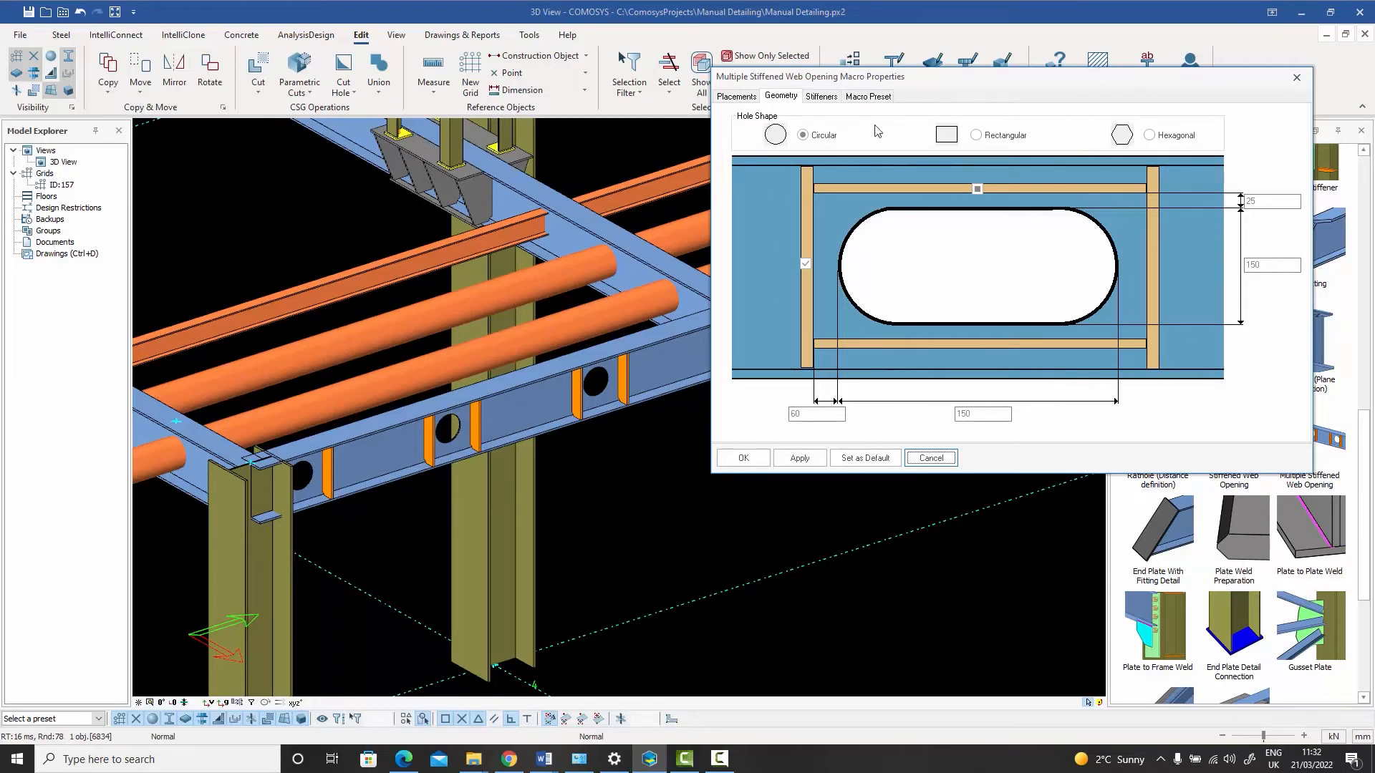
pyautogui.click(737, 98)
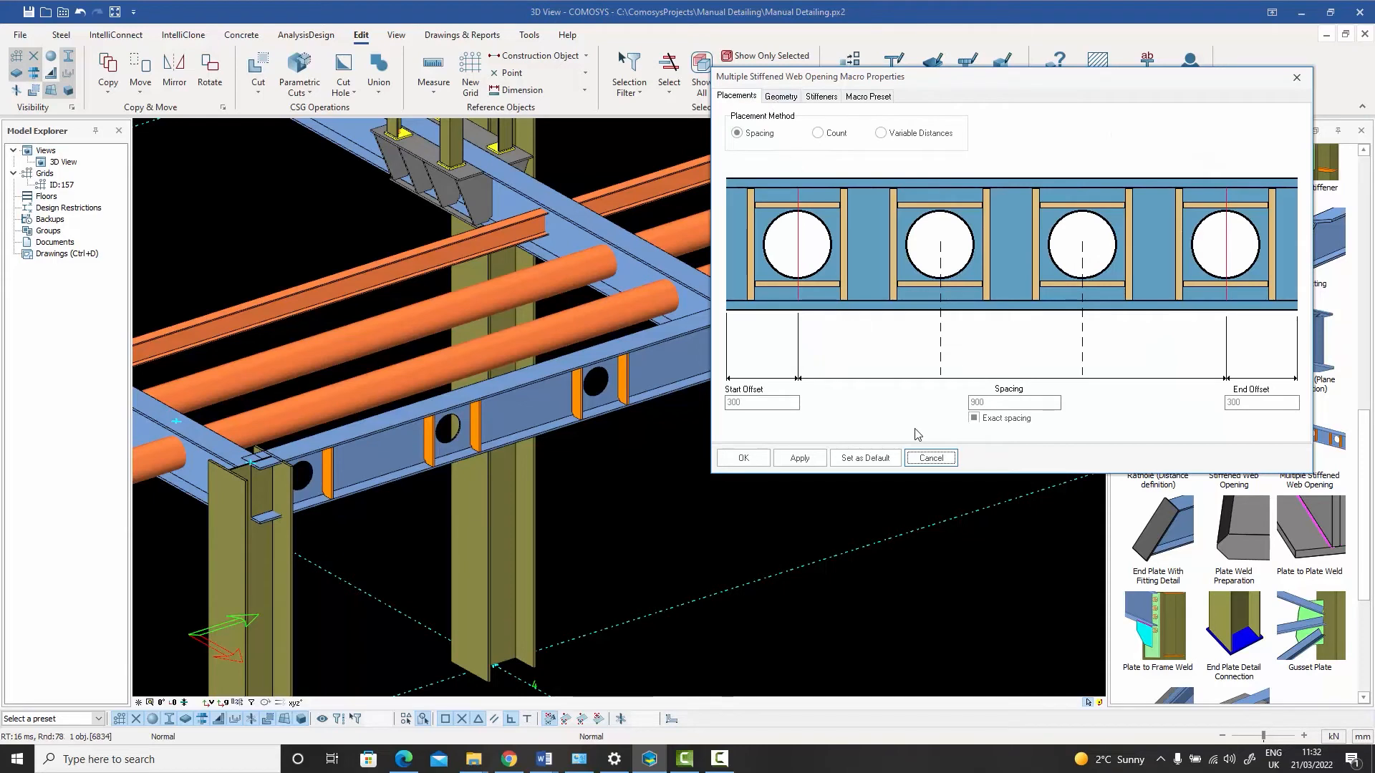
# - Set the openings' start and end offsets to 500 and their spacing to 600, and accept the changes
pyautogui.doubleClick(760, 403)
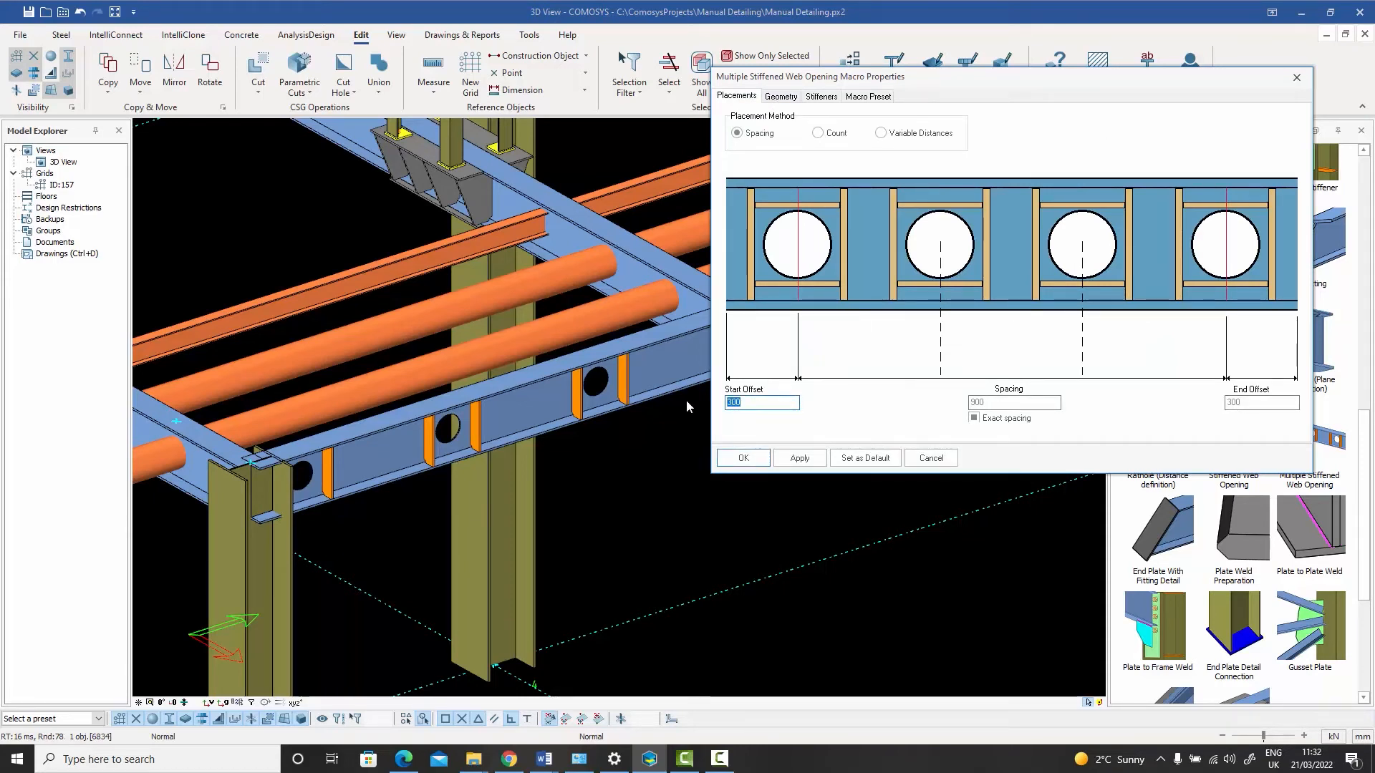
pyautogui.write('500')
pyautogui.press('Tab')
pyautogui.write('500')
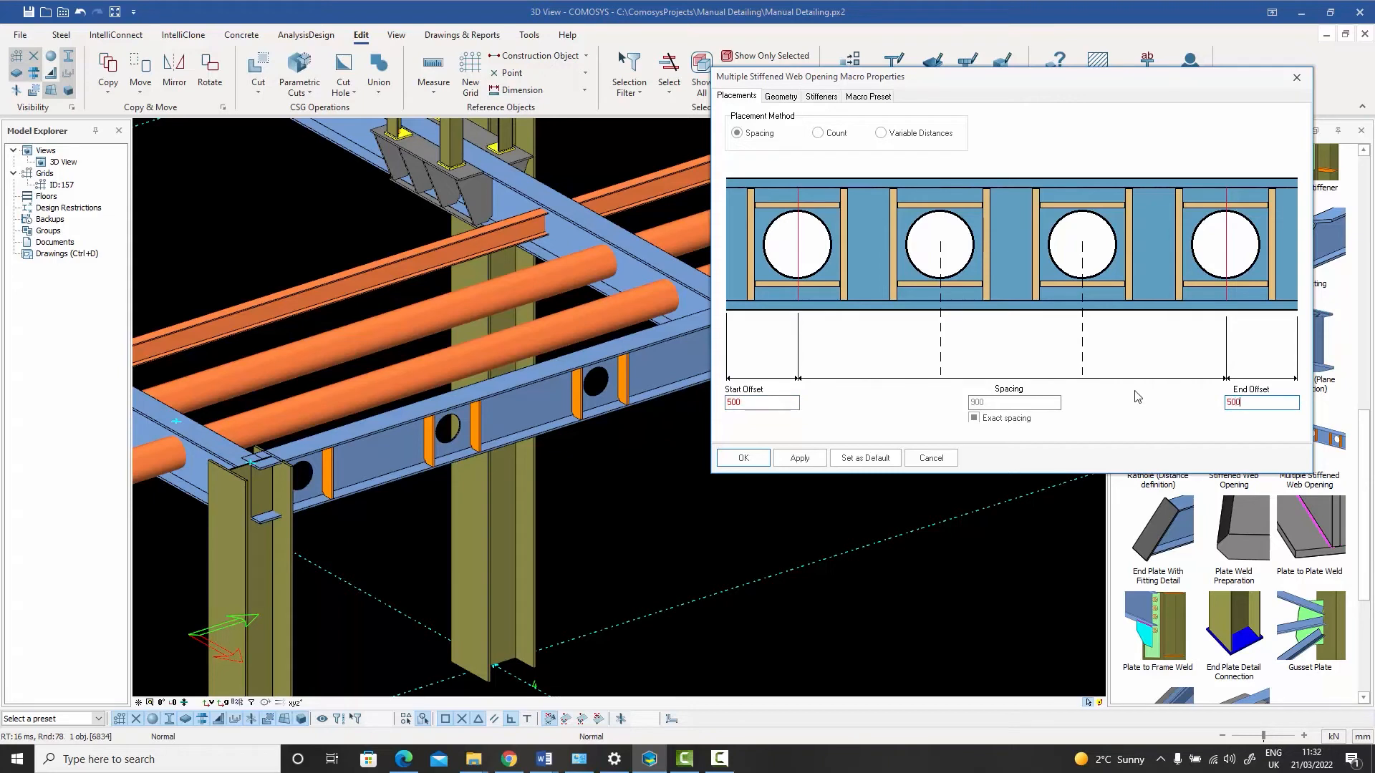
pyautogui.press('Tab')
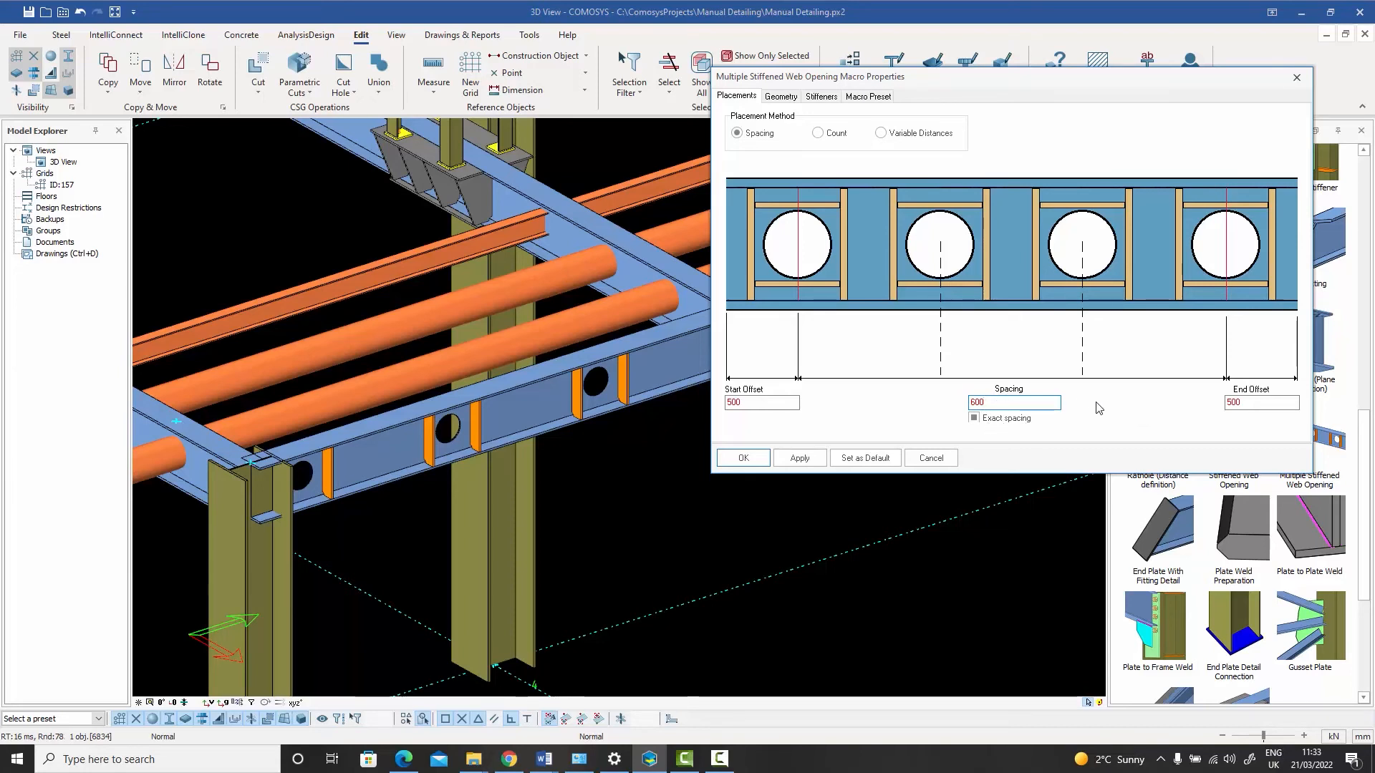
pyautogui.click(797, 462)
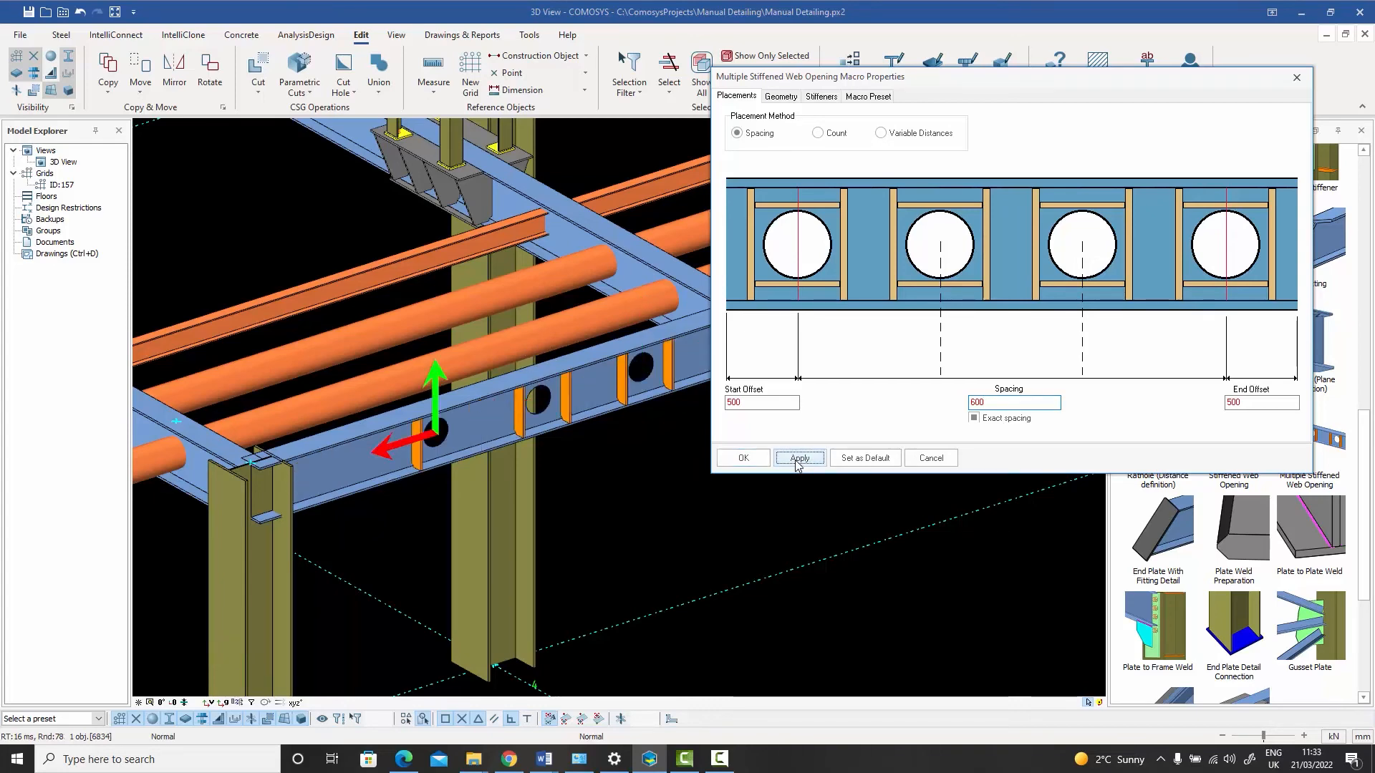
pyautogui.click(742, 459)
pyautogui.scroll(-4, 745, 454)
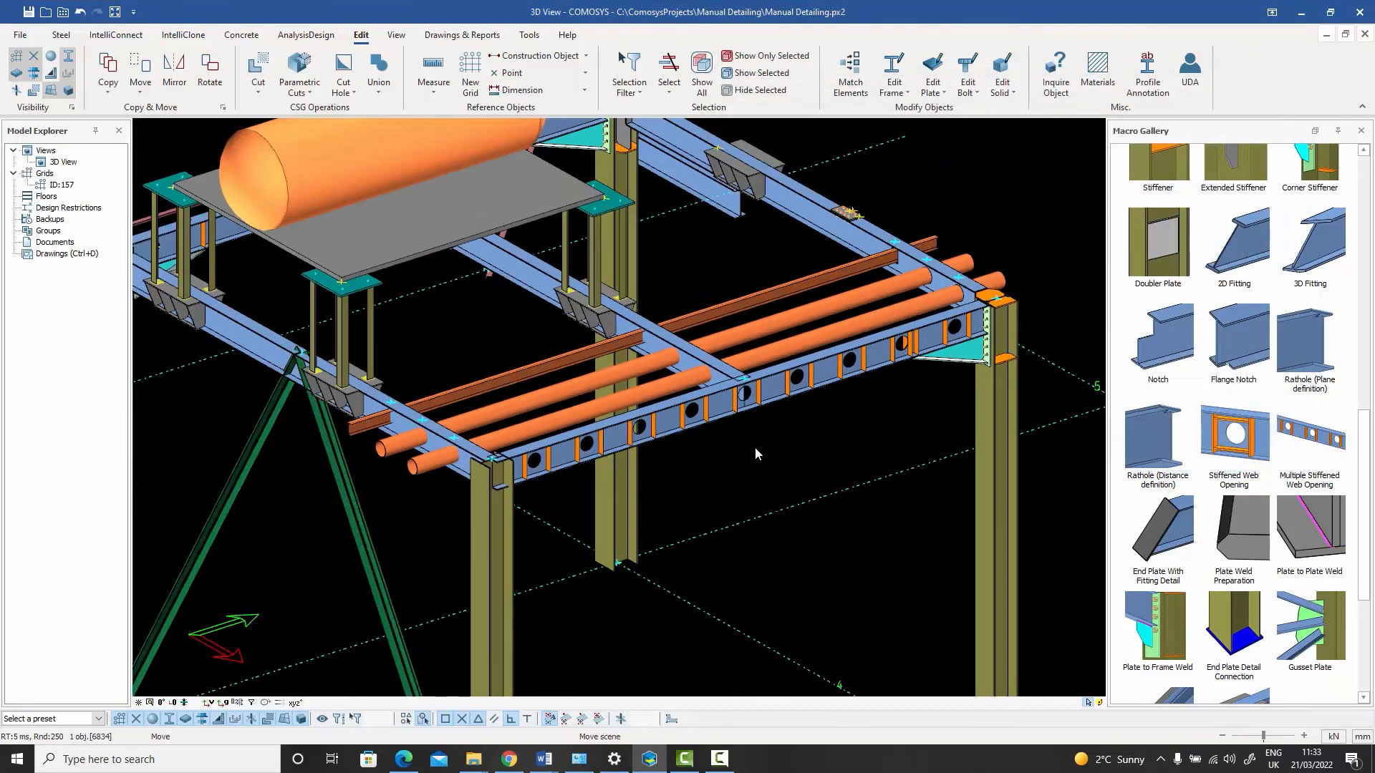
pyautogui.scroll(3, 755, 447)
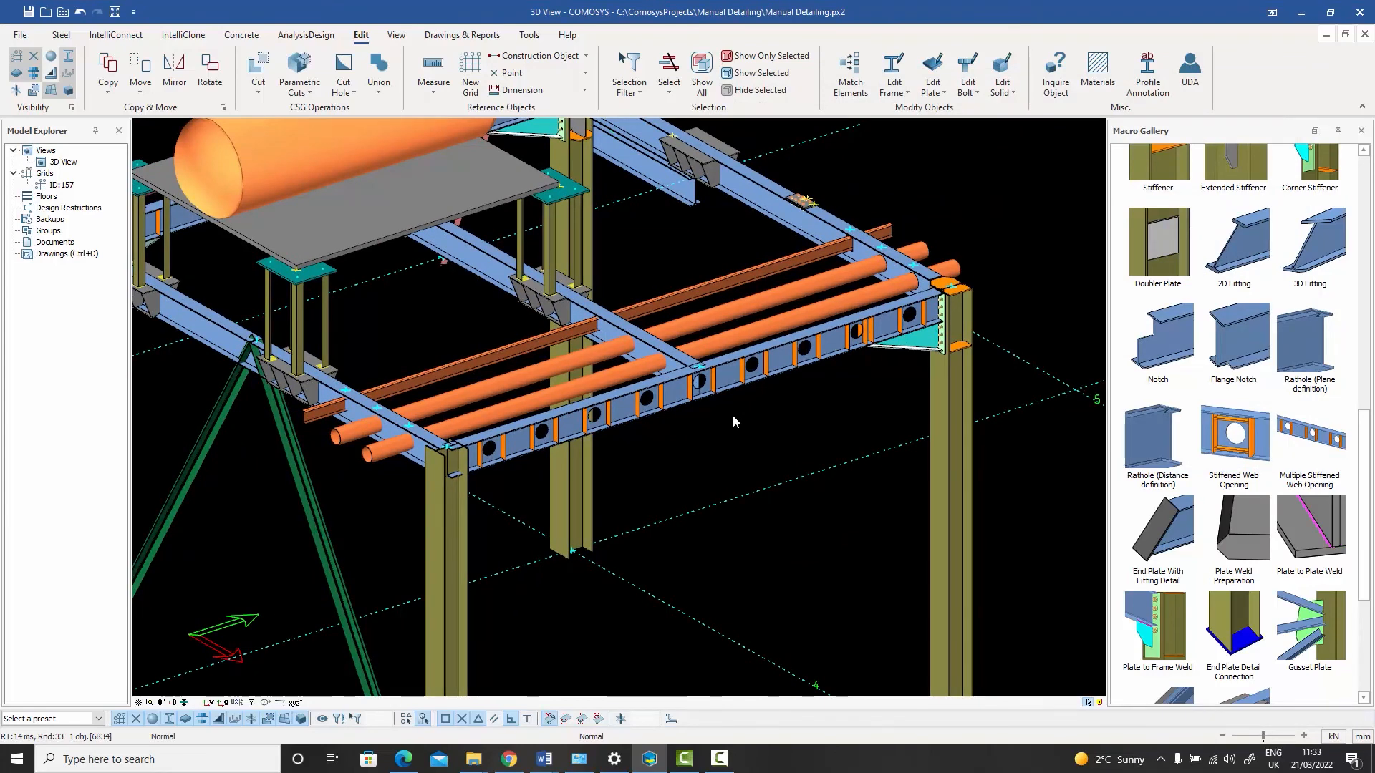
pyautogui.scroll(1, 733, 416)
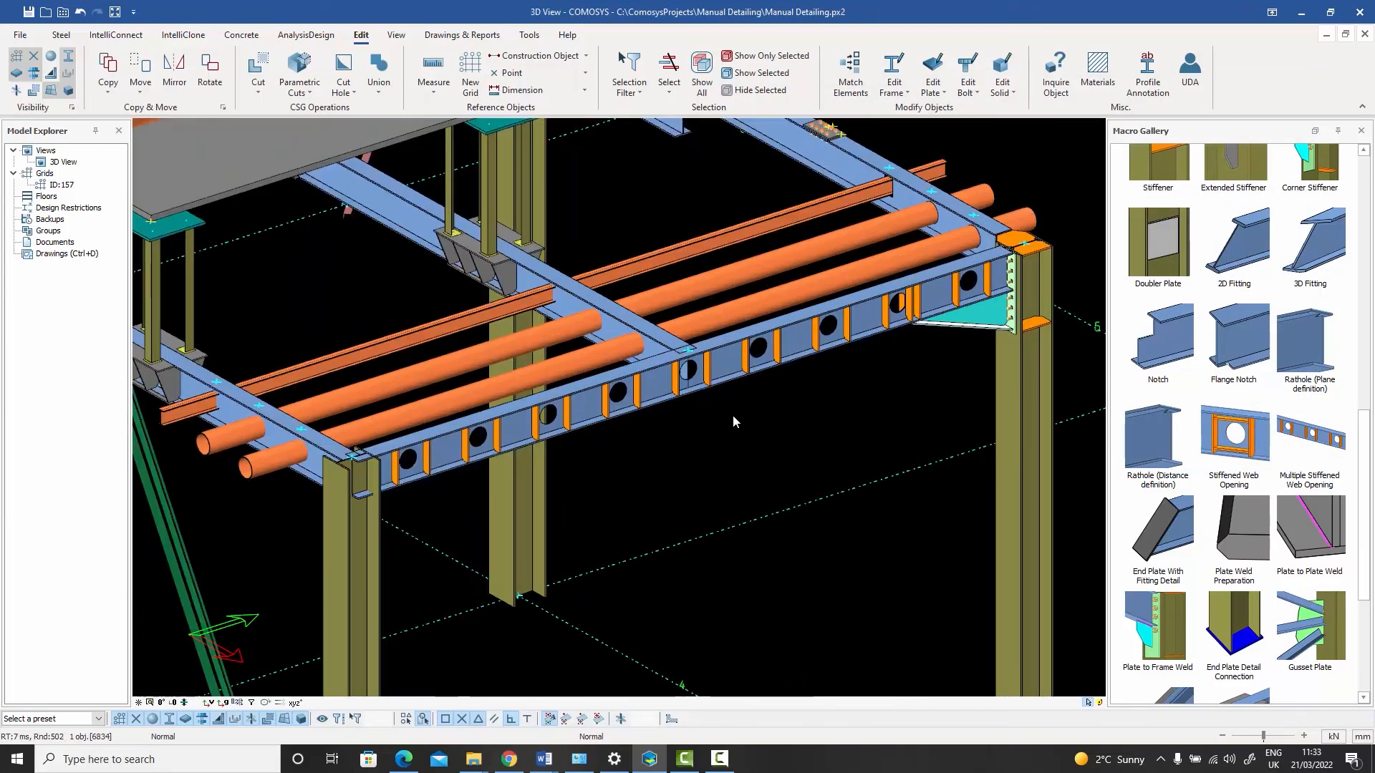